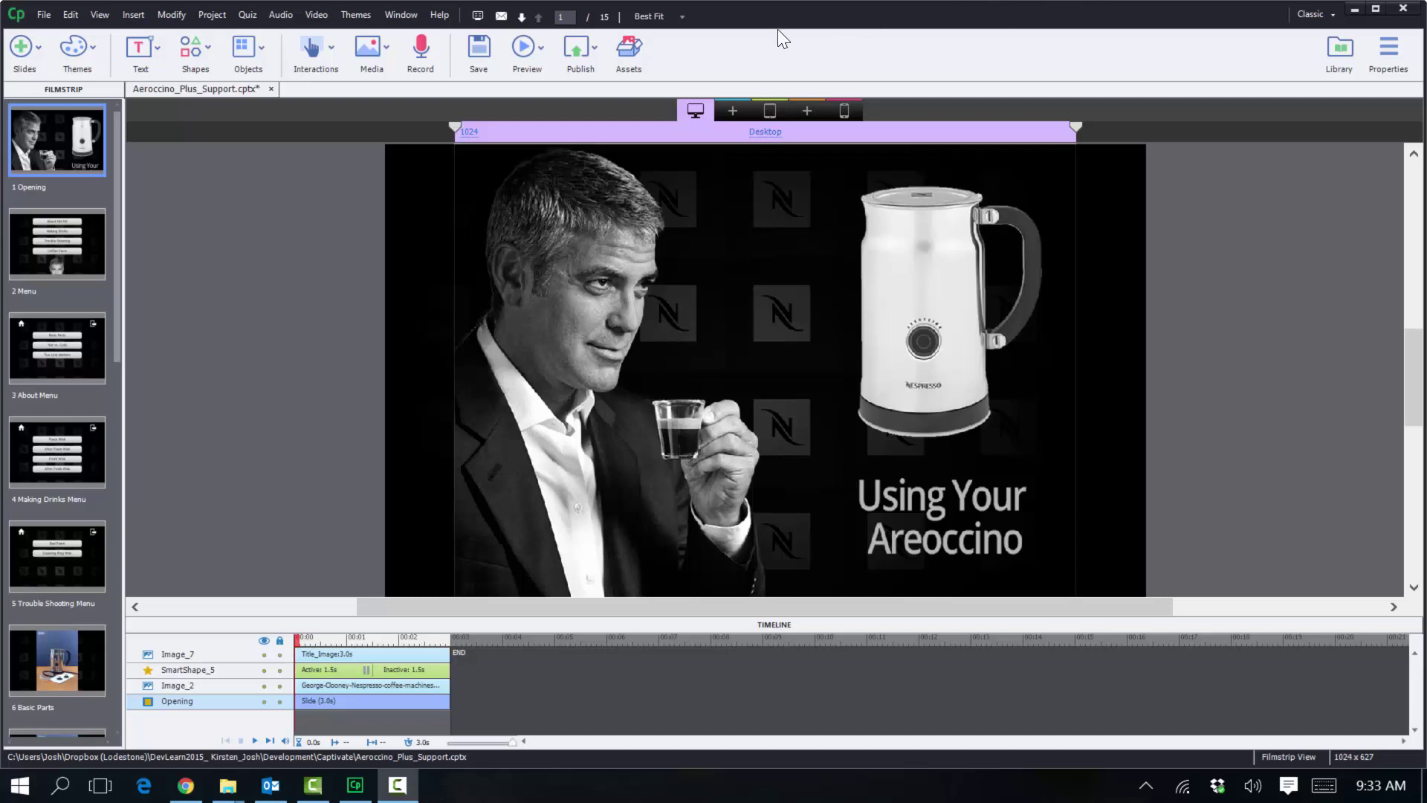
# - Use the zoom list to view the slide at 50% and 300%, then fit it back on screen
pyautogui.click(679, 16)
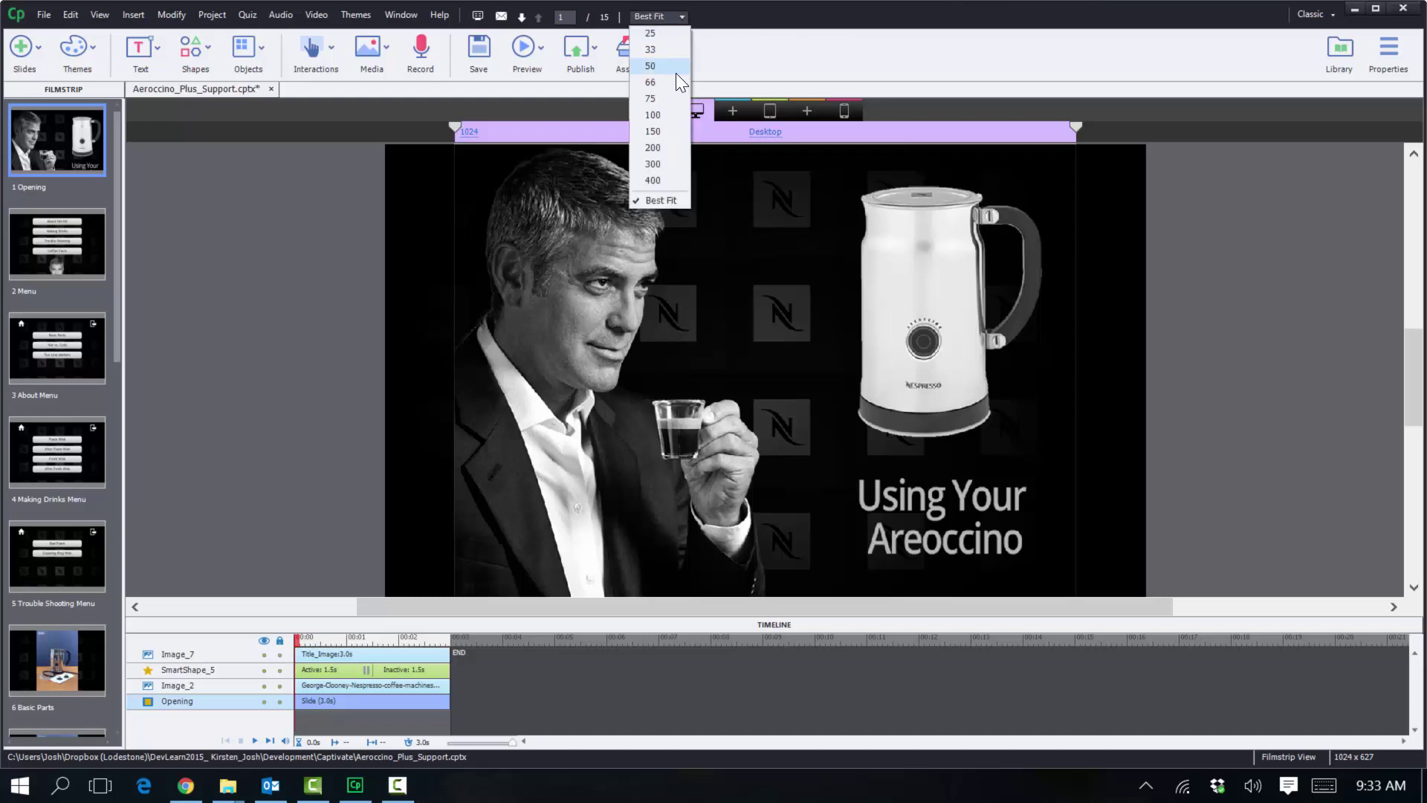
pyautogui.click(676, 73)
pyautogui.click(669, 23)
pyautogui.click(672, 99)
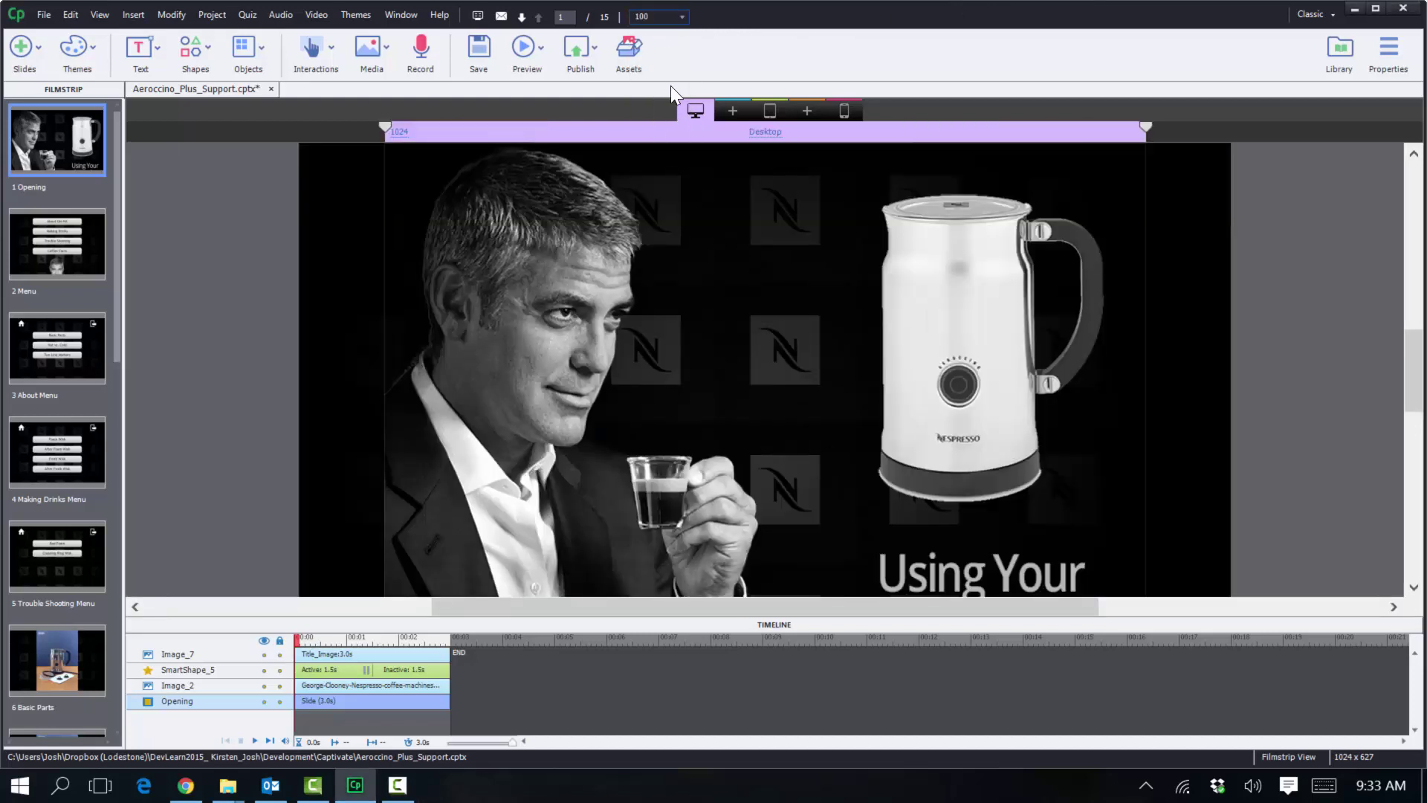
pyautogui.click(667, 18)
pyautogui.click(671, 163)
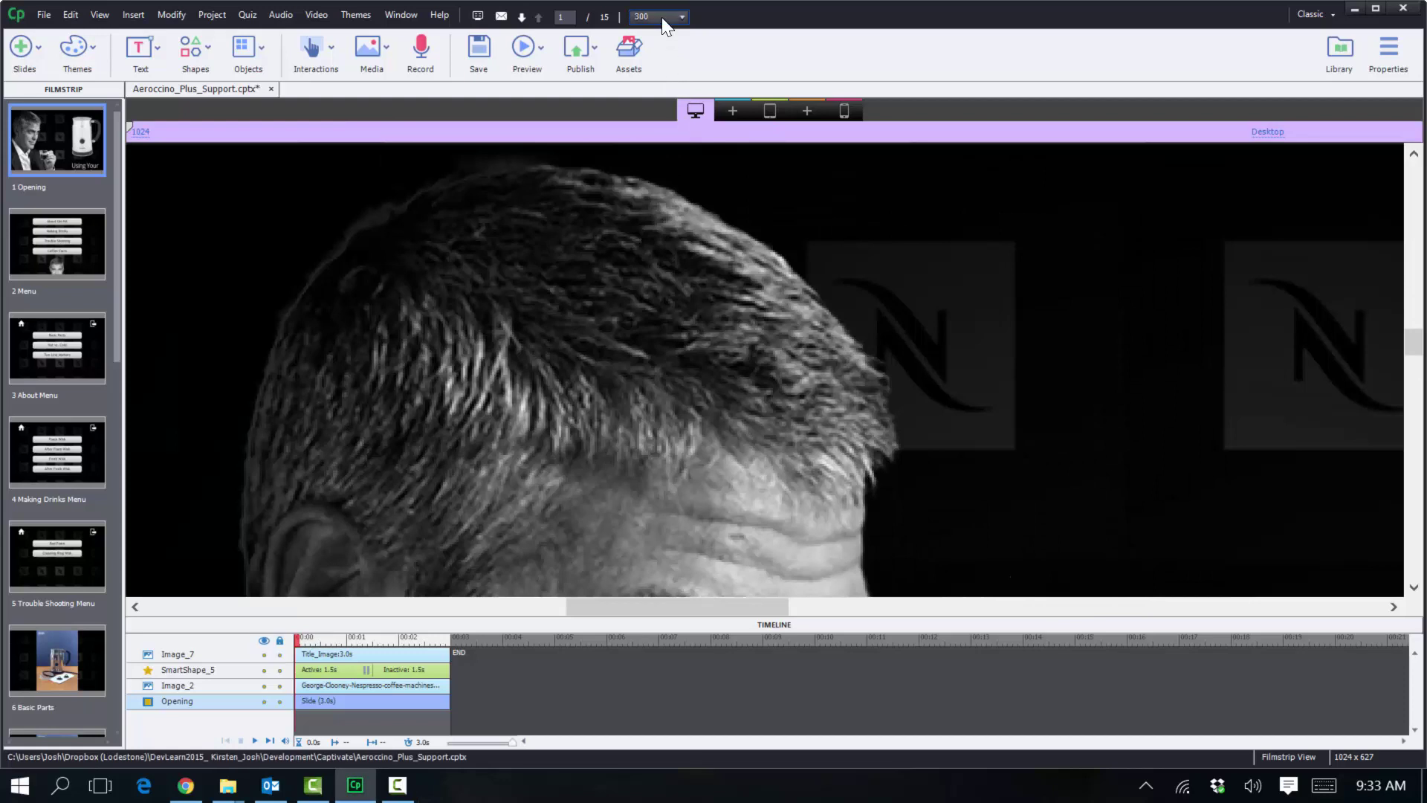
pyautogui.click(661, 17)
pyautogui.click(658, 167)
pyautogui.click(670, 17)
pyautogui.click(673, 202)
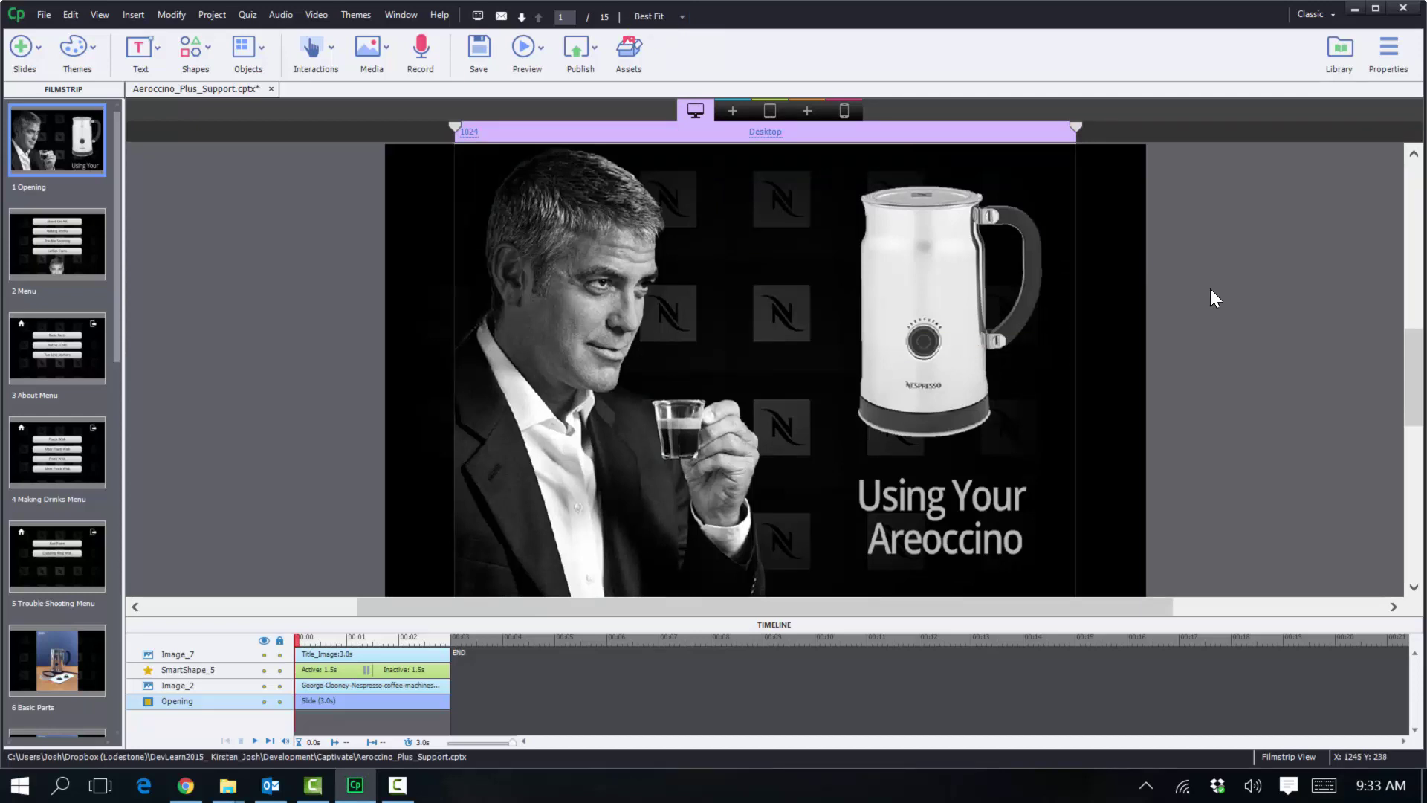
# - Zoom to 100%, 200% and 400% with Ctrl+=, return to best fit with Ctrl+0, and enlarge the timeline
pyautogui.hotkey('ctrl', '=')
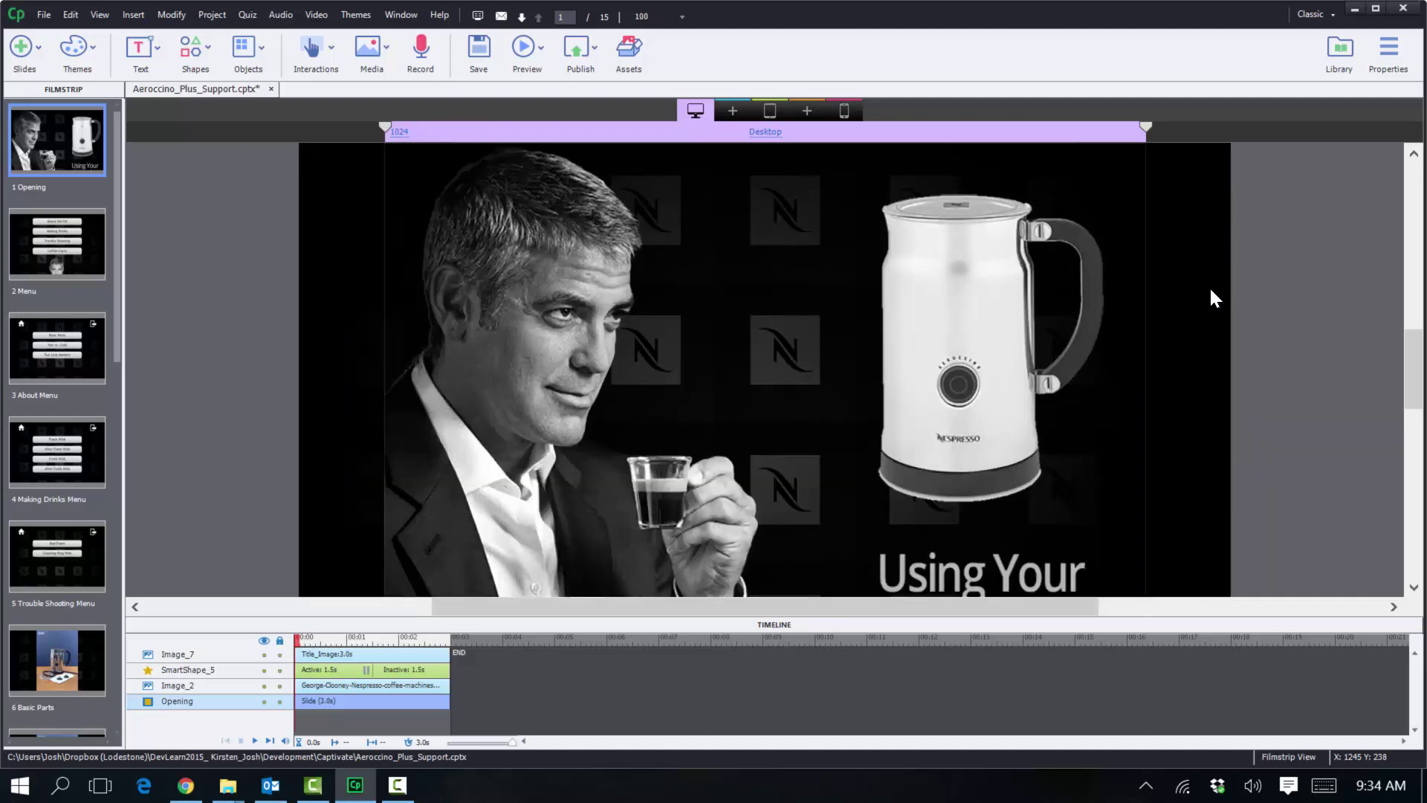
pyautogui.hotkey('ctrl', '=')
pyautogui.hotkey('ctrl', '=')
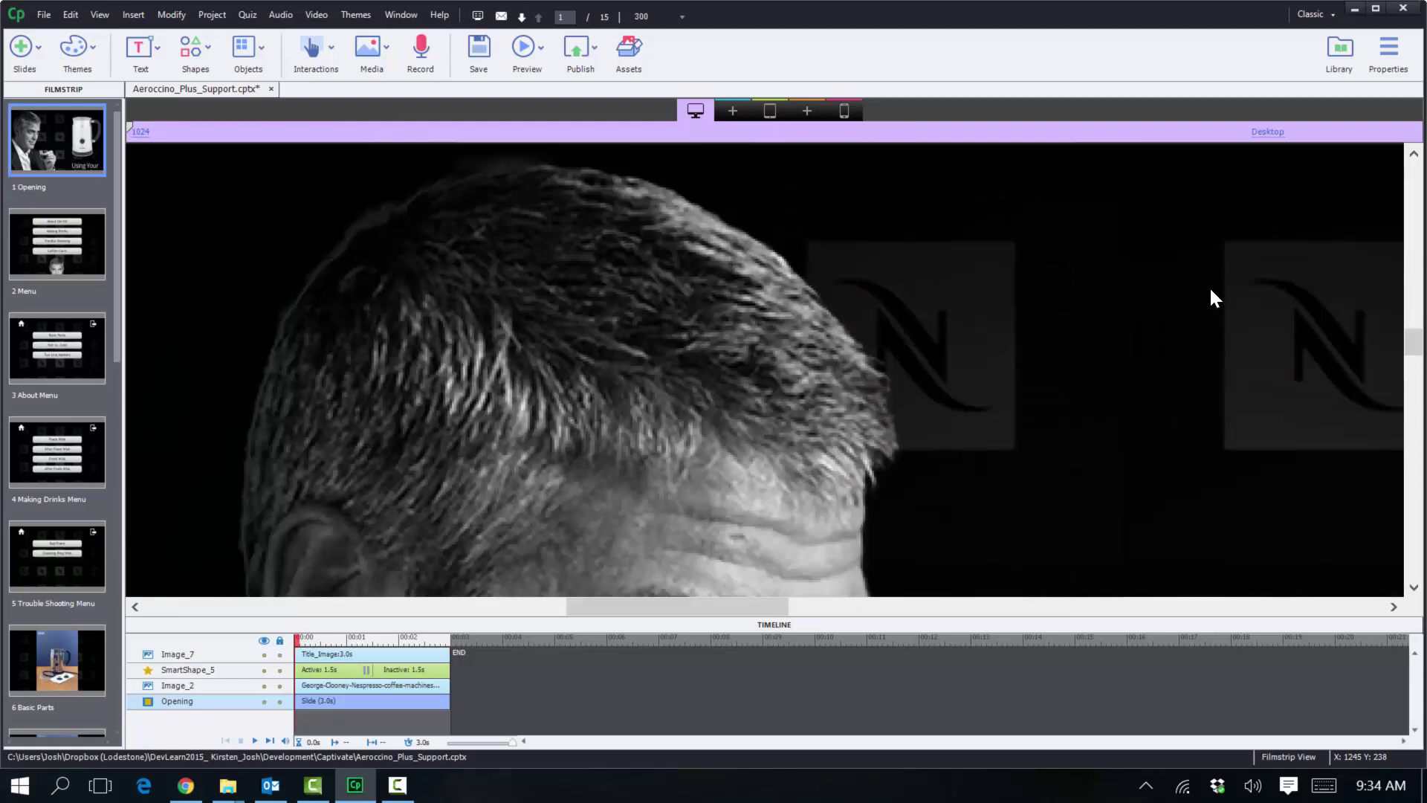
pyautogui.hotkey('ctrl', '=')
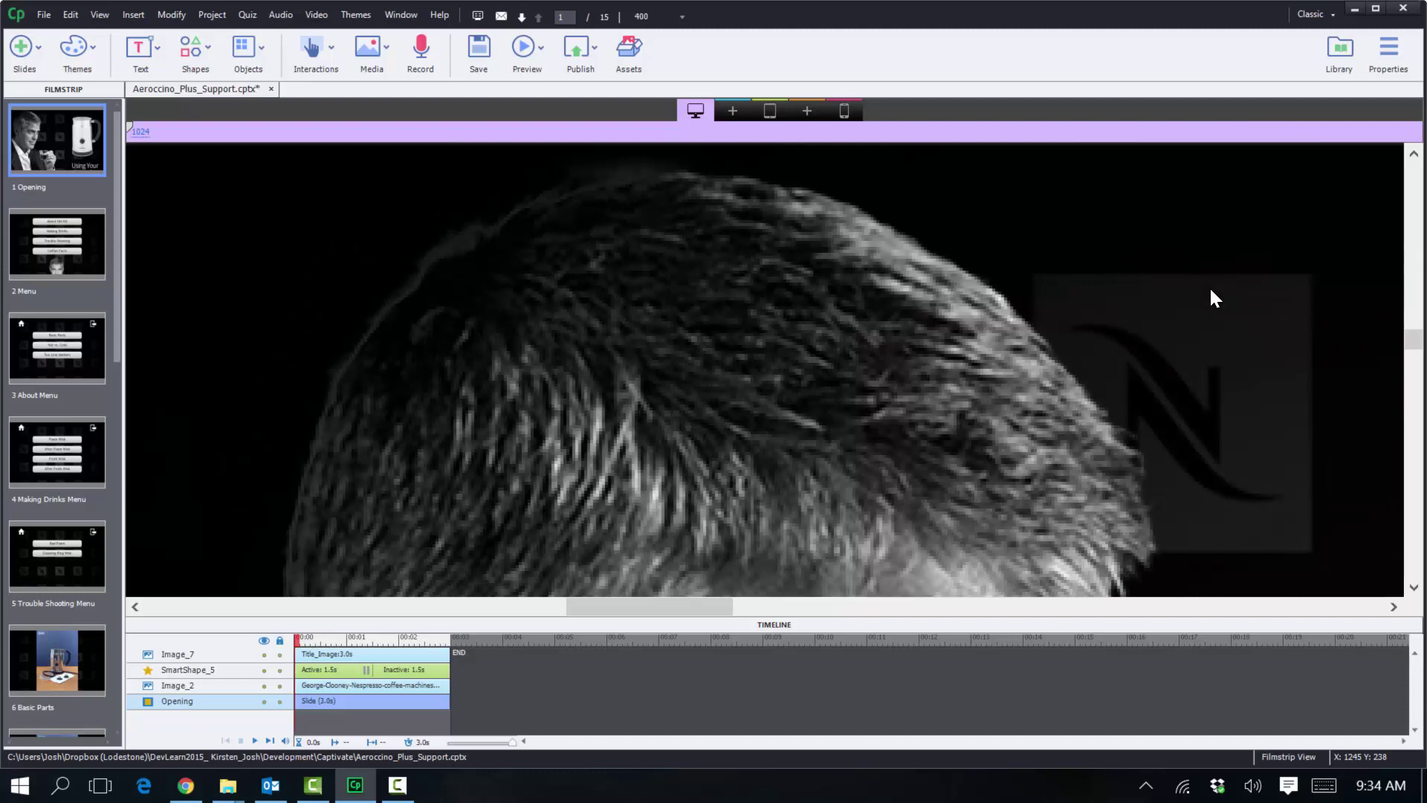
pyautogui.hotkey('ctrl', '0')
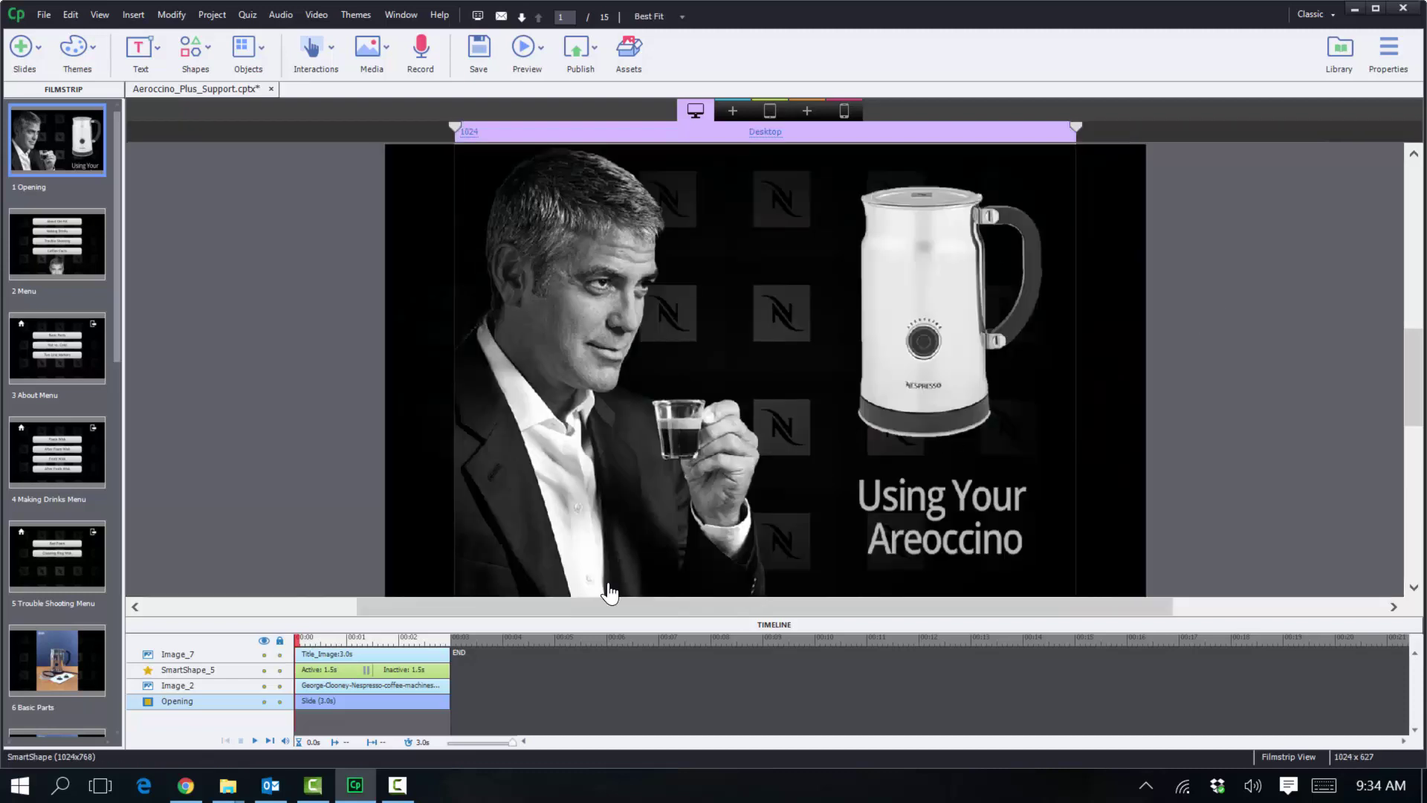
pyautogui.moveTo(319, 617)
pyautogui.mouseDown()
pyautogui.moveTo(306, 417)
pyautogui.moveTo(311, 626)
pyautogui.mouseUp()
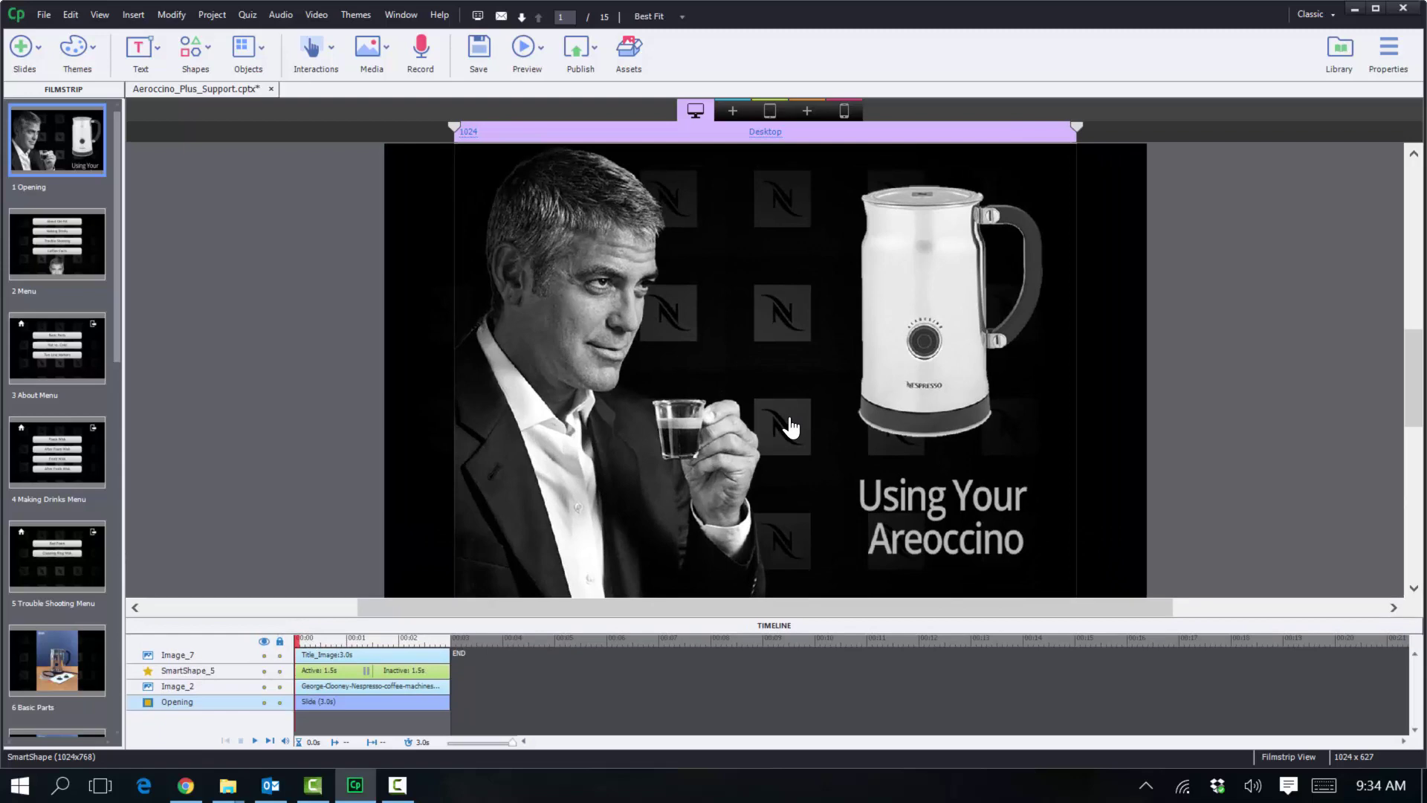
pyautogui.hotkey('ctrl', '=')
pyautogui.hotkey('ctrl', '=')
pyautogui.hotkey('ctrl', '=')
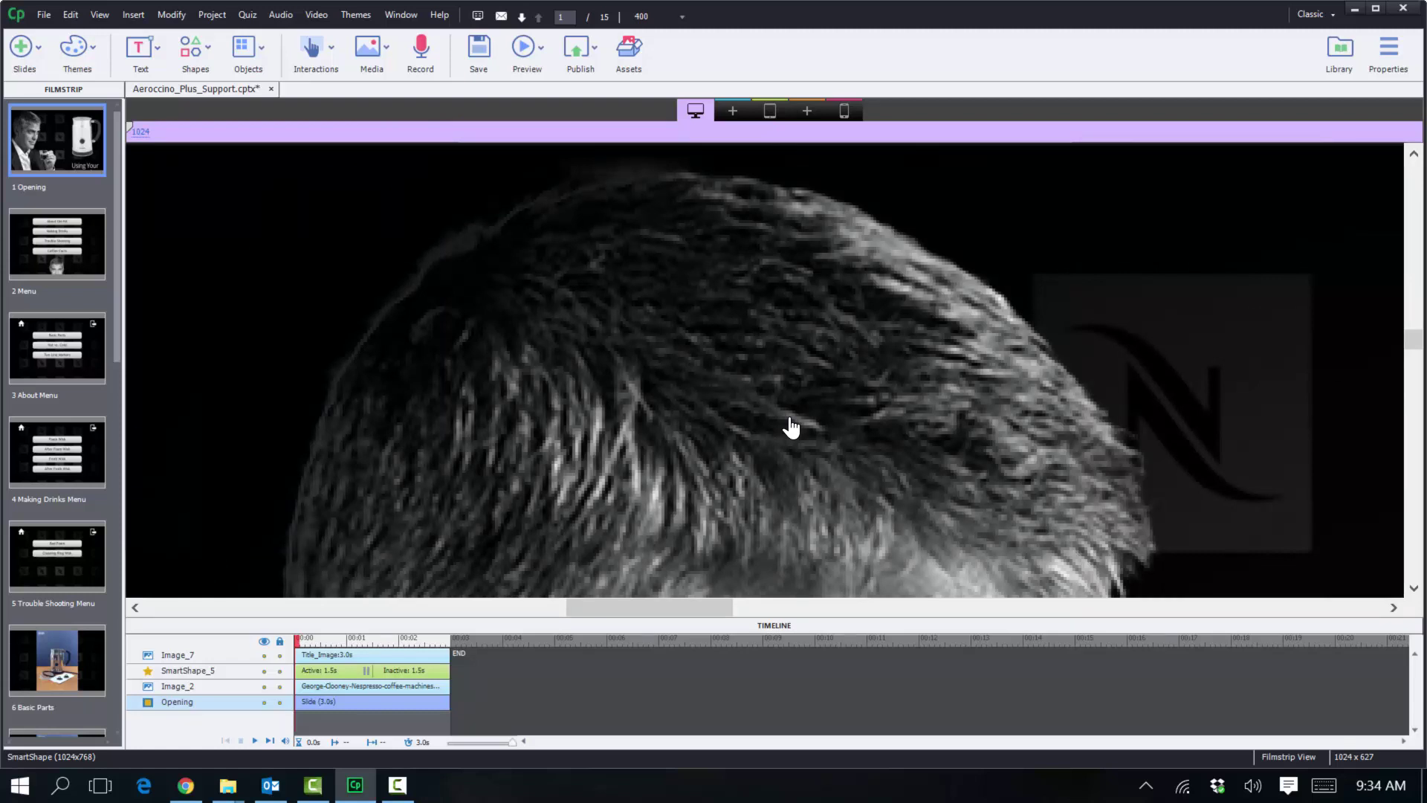
pyautogui.hotkey('ctrl', '0')
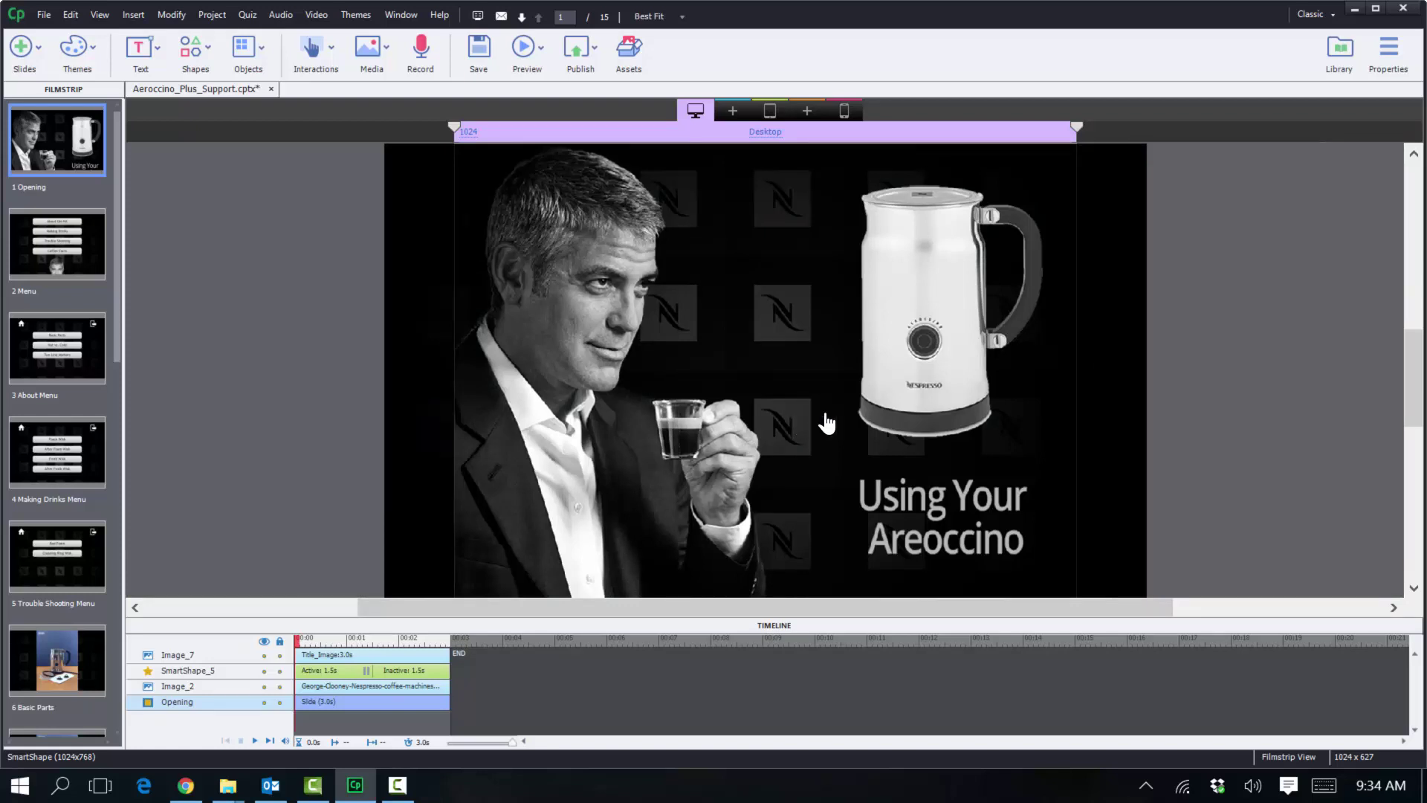
# - Select the frother title image, zoom to 400%, and return to best fit
pyautogui.click(918, 348)
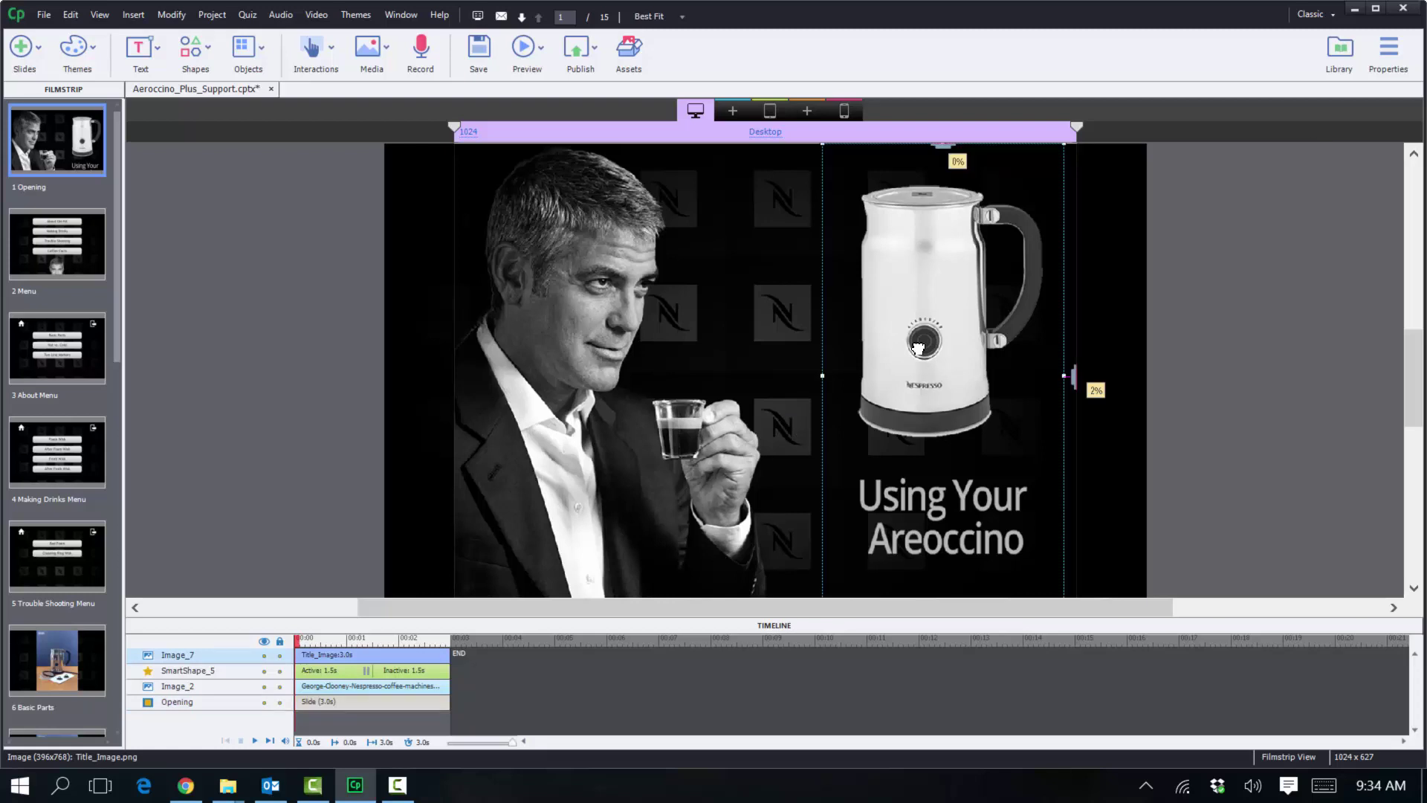
pyautogui.hotkey('ctrl', '=')
pyautogui.hotkey('ctrl', '=')
pyautogui.hotkey('ctrl', '=')
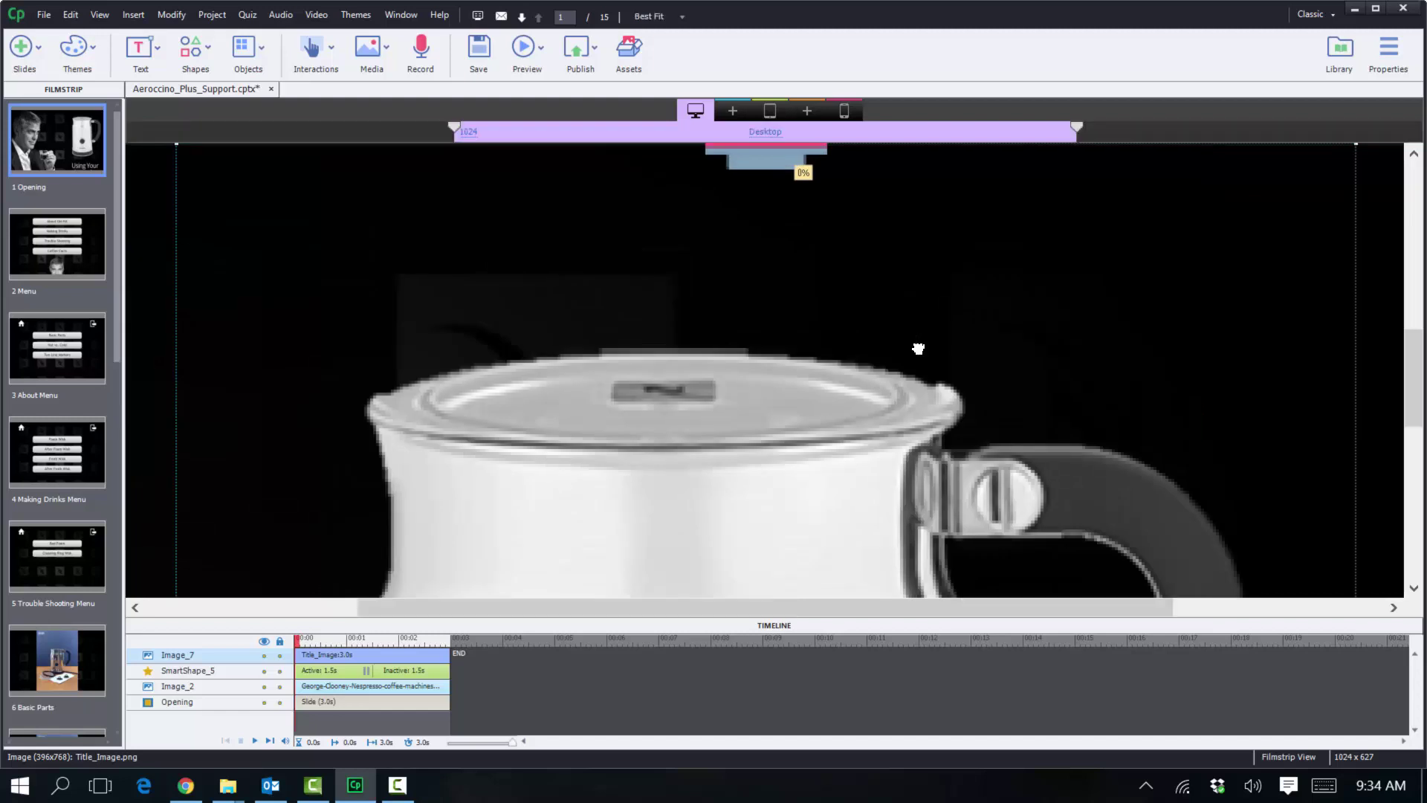
pyautogui.hotkey('ctrl', '0')
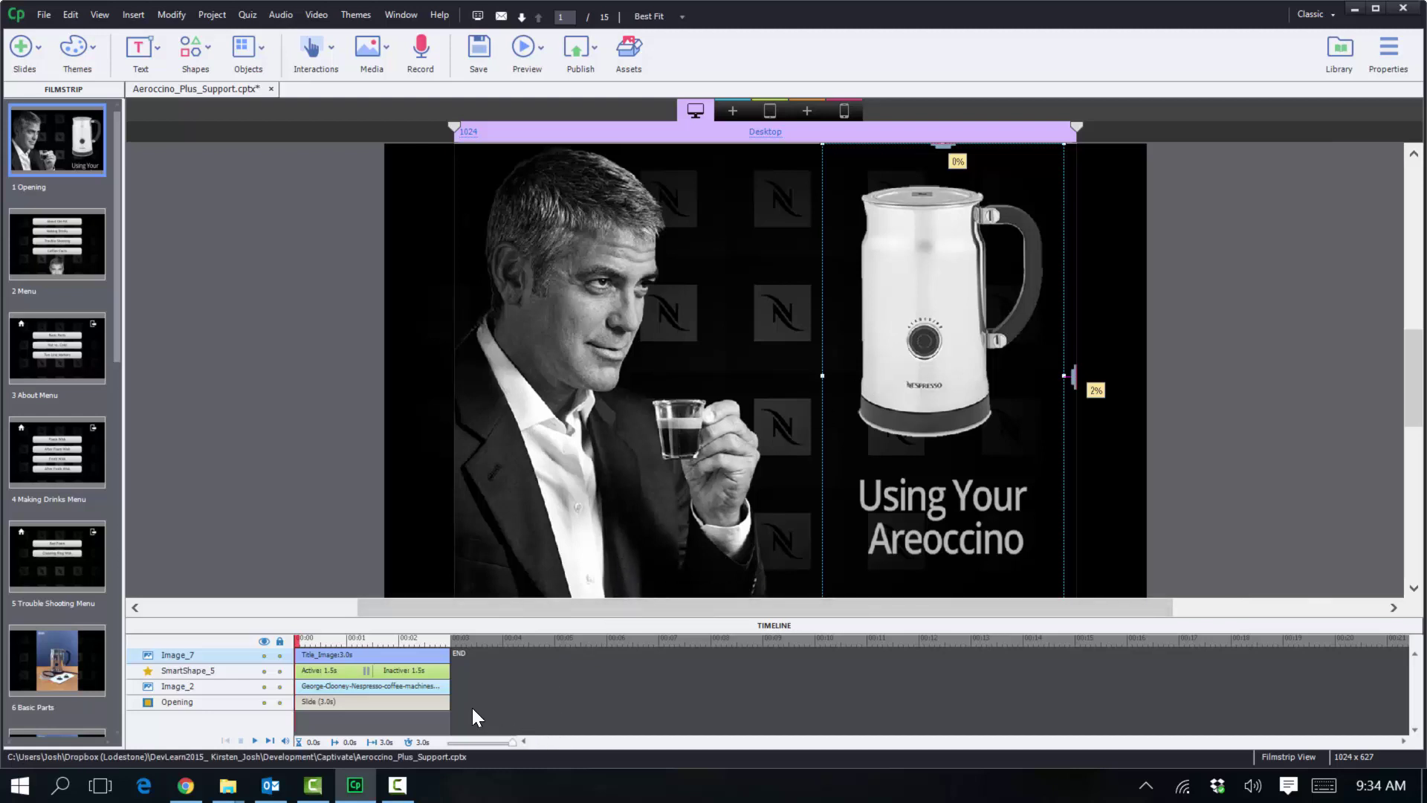
# - Lengthen the Opening slide to 11.7 seconds and make Image_2 show for the rest of the slide
pyautogui.moveTo(448, 702); pyautogui.dragTo(903, 702)
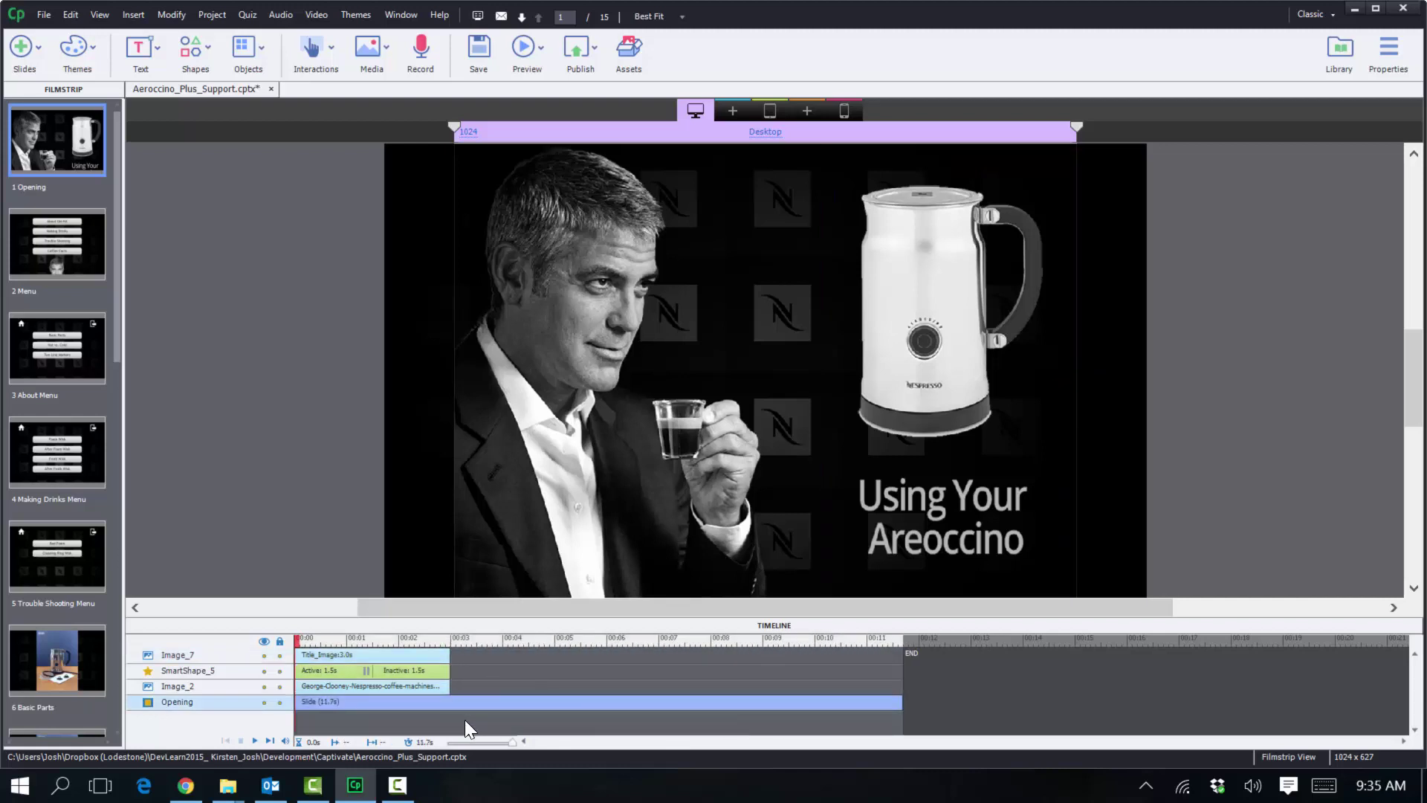
pyautogui.moveTo(448, 683)
pyautogui.mouseDown()
pyautogui.moveTo(885, 691)
pyautogui.moveTo(449, 688)
pyautogui.mouseUp()
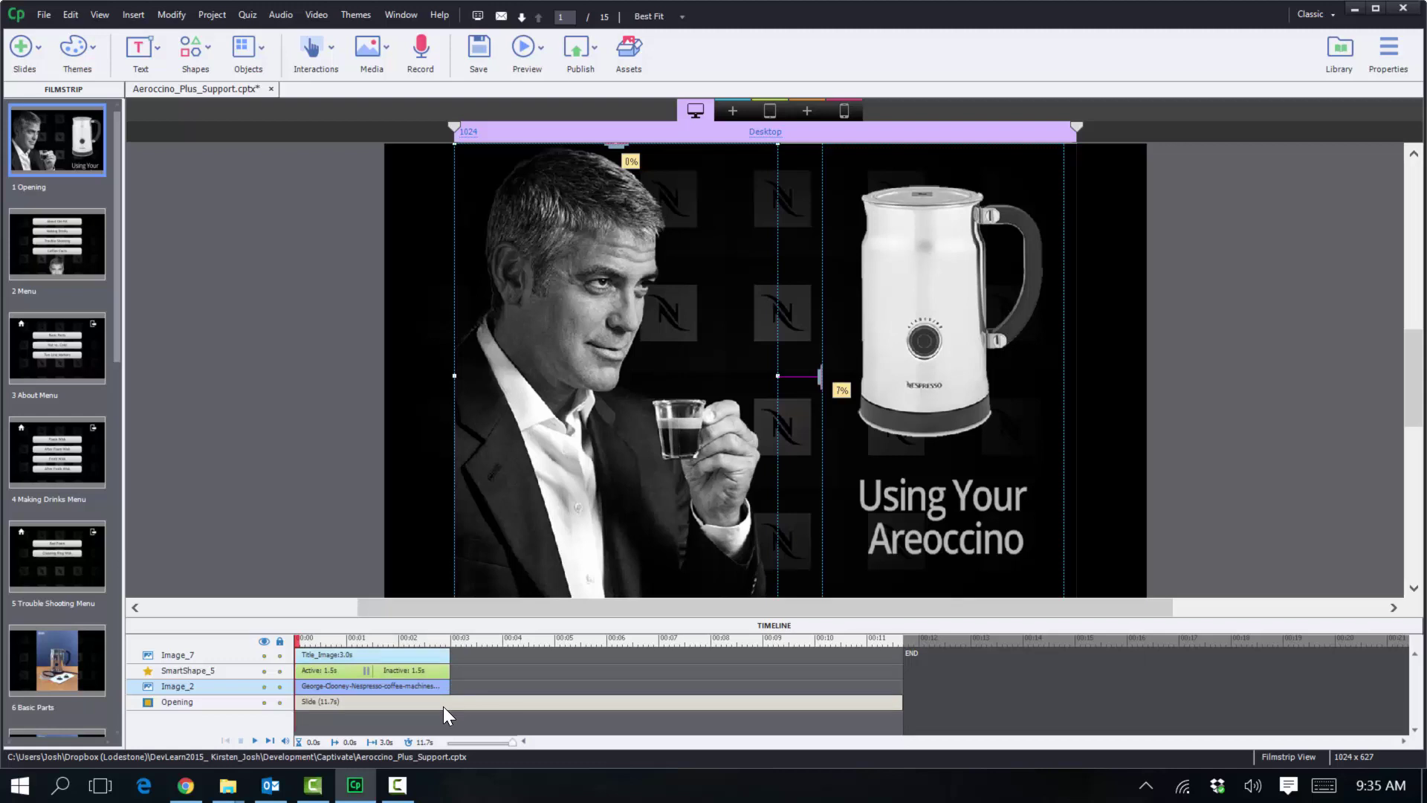
pyautogui.rightClick(423, 687)
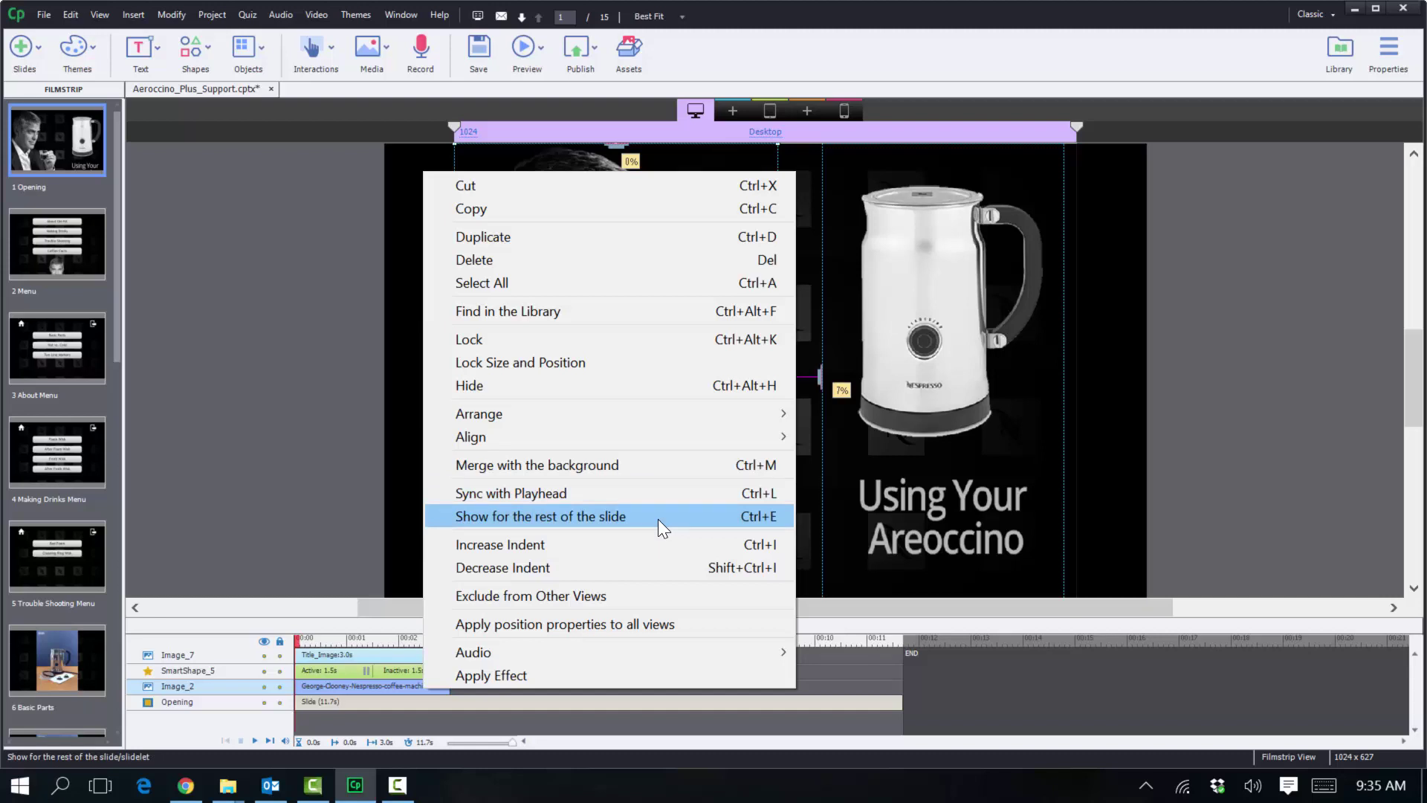
pyautogui.click(402, 686)
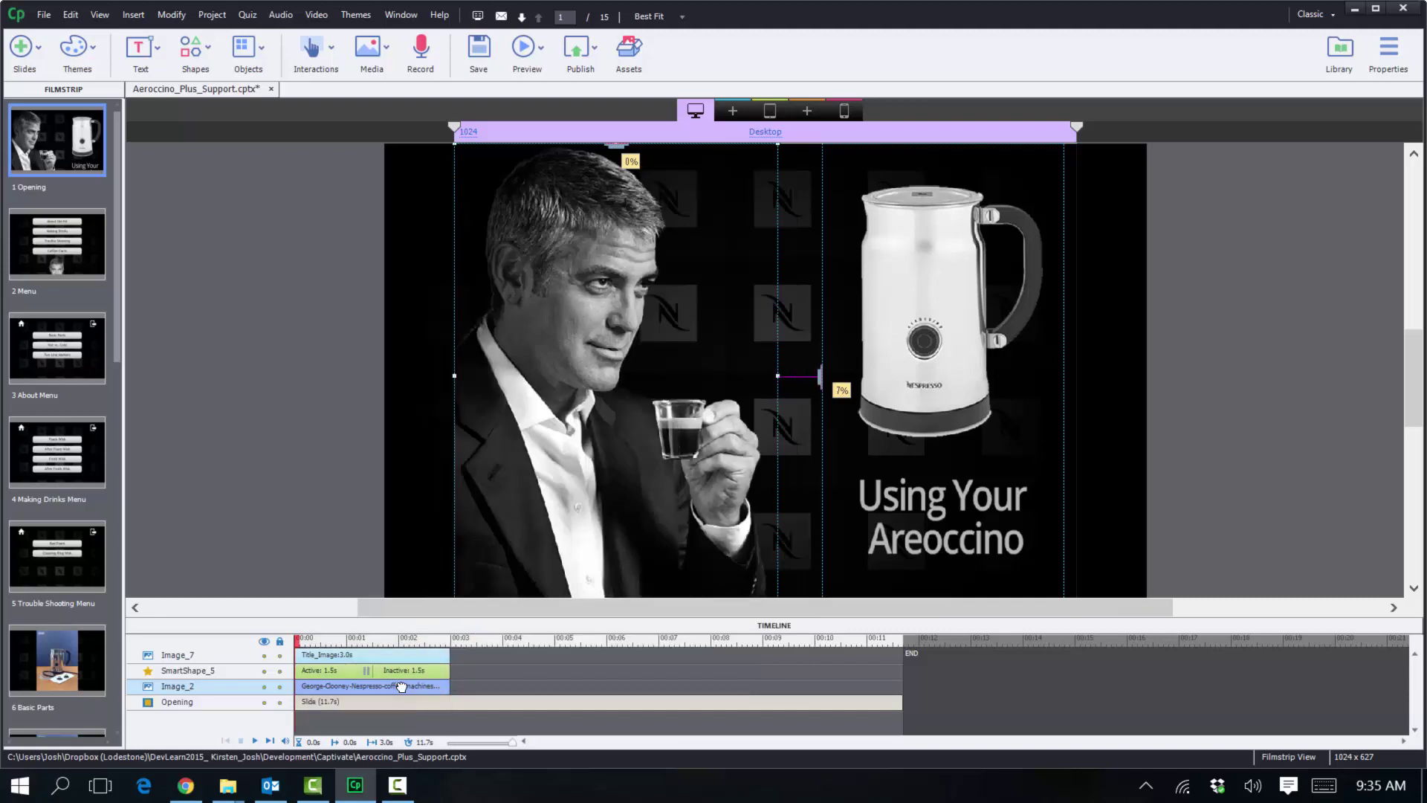
pyautogui.hotkey('ctrl', 'e')
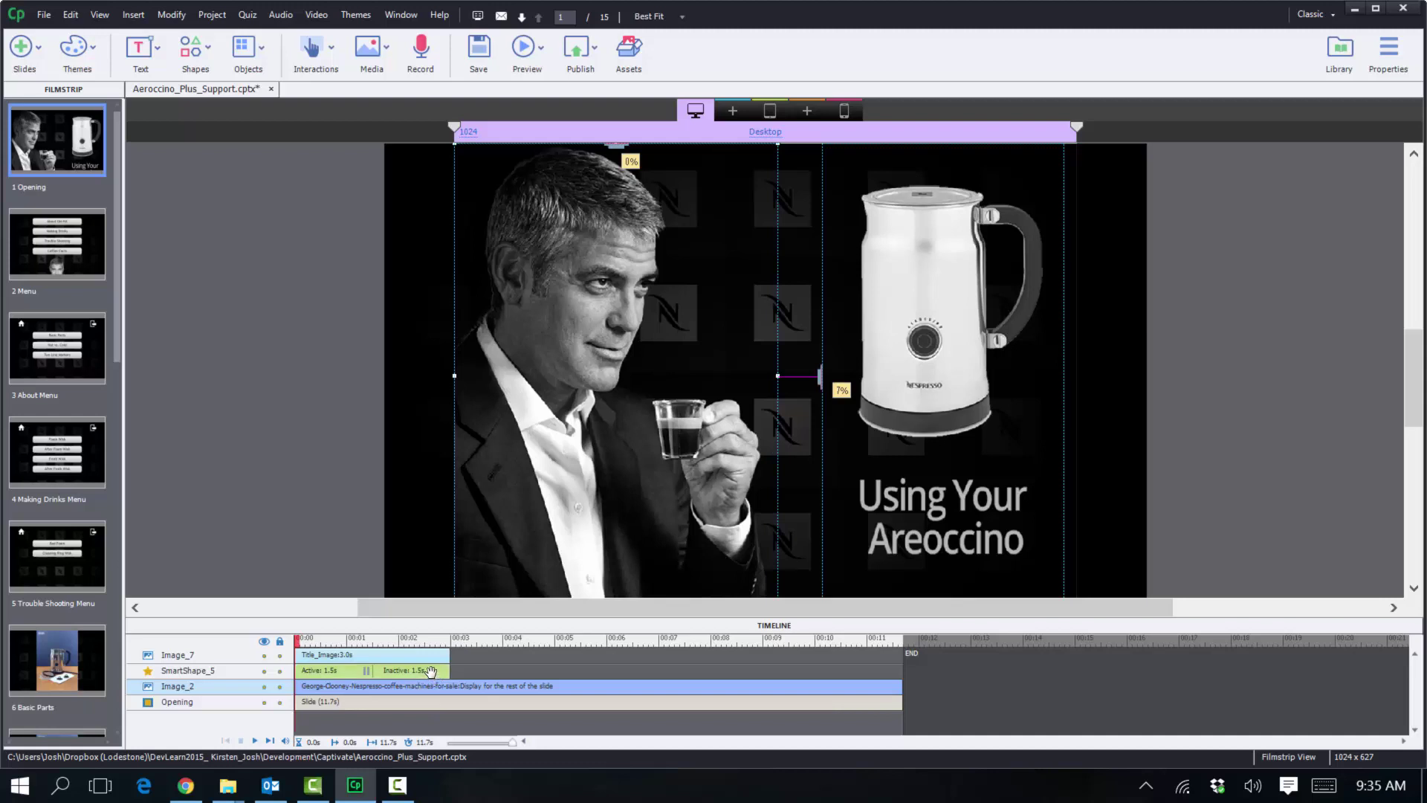
# - Select Image_7, SmartShape_5 and Image_2 together and extend them to the slide's end with Ctrl+E
pyautogui.click(430, 671)
pyautogui.moveTo(428, 657); pyautogui.dragTo(453, 719)
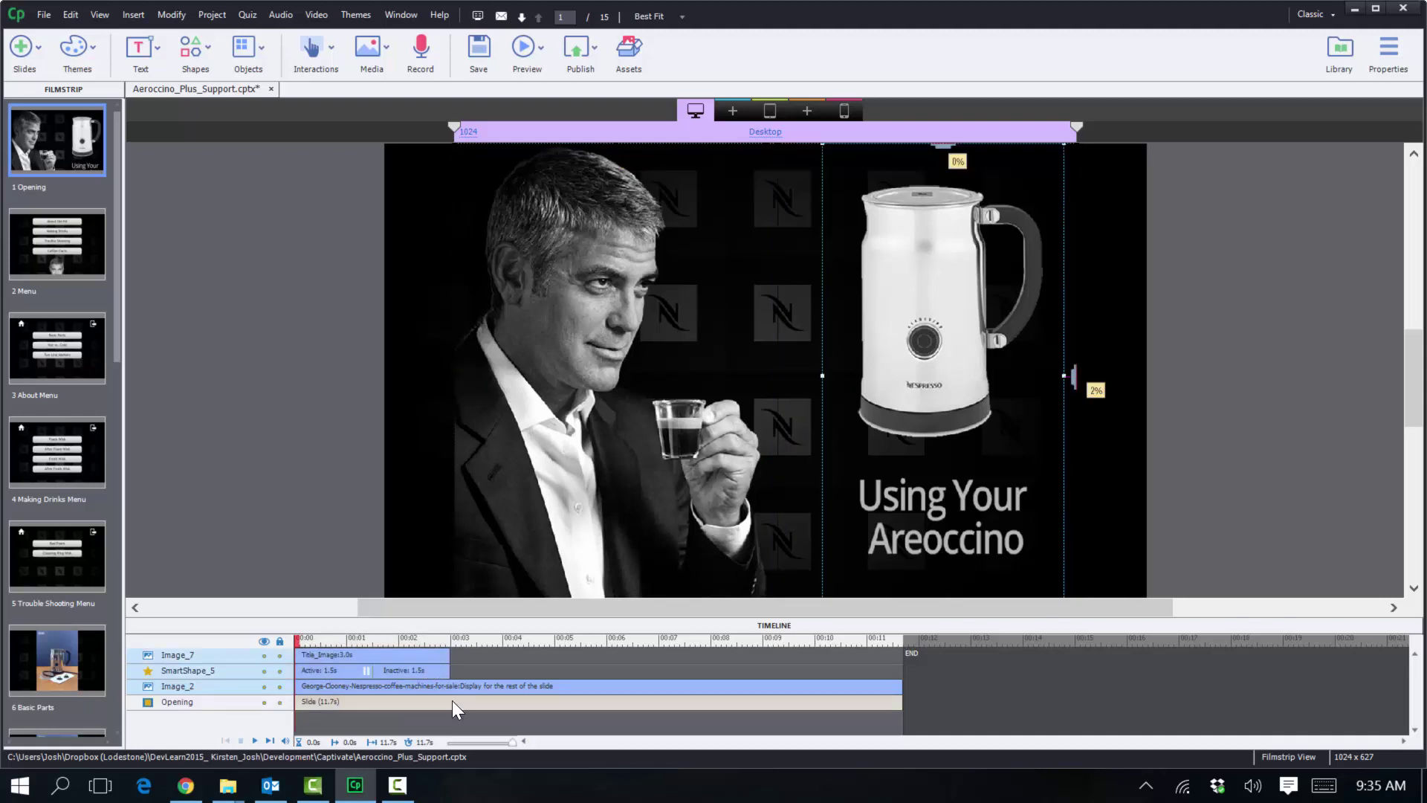
pyautogui.hotkey('ctrl', 'e')
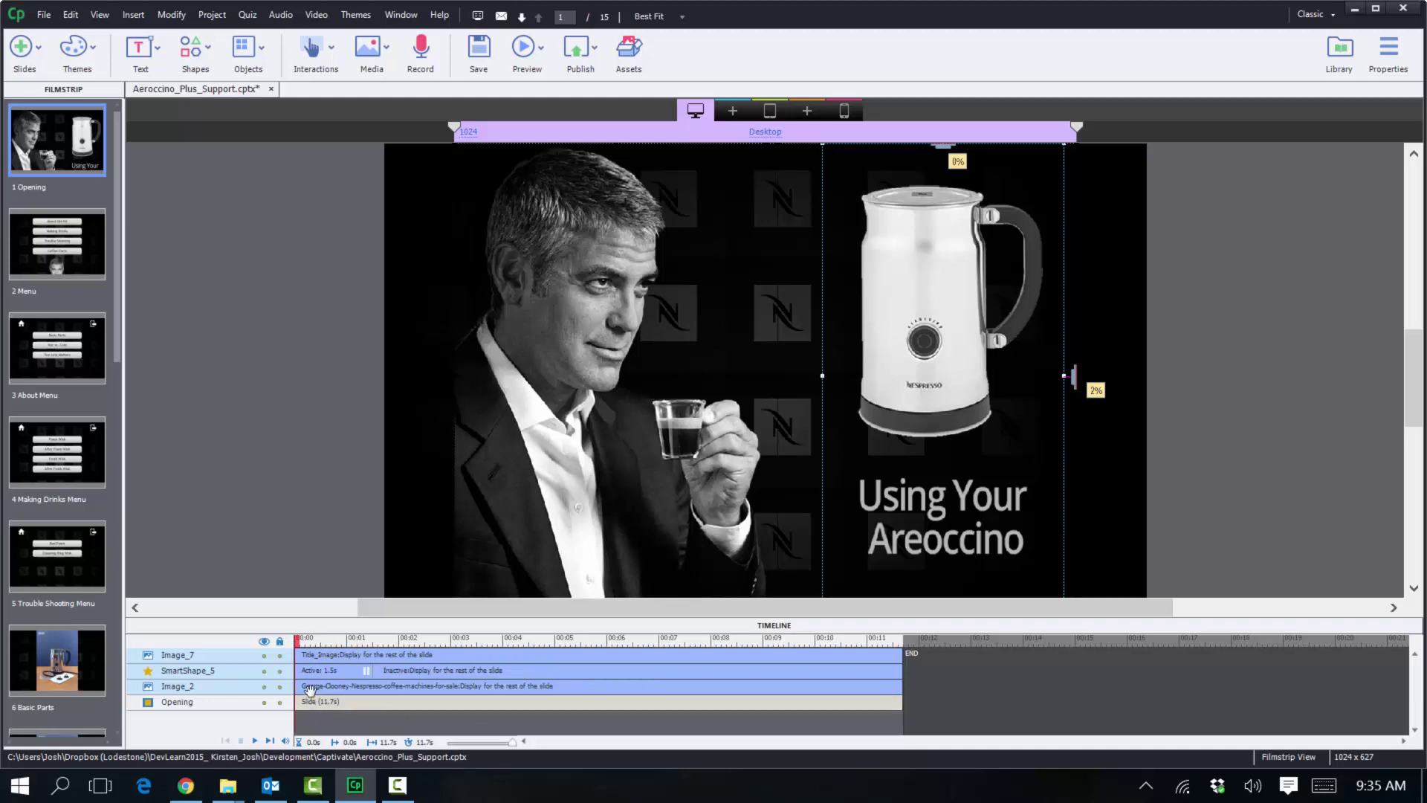
# - Shift the selected objects to 1.4s and back to 0.0s, then sync them to the playhead with Ctrl+L
pyautogui.moveTo(296, 687); pyautogui.dragTo(402, 636)
pyautogui.click(306, 639)
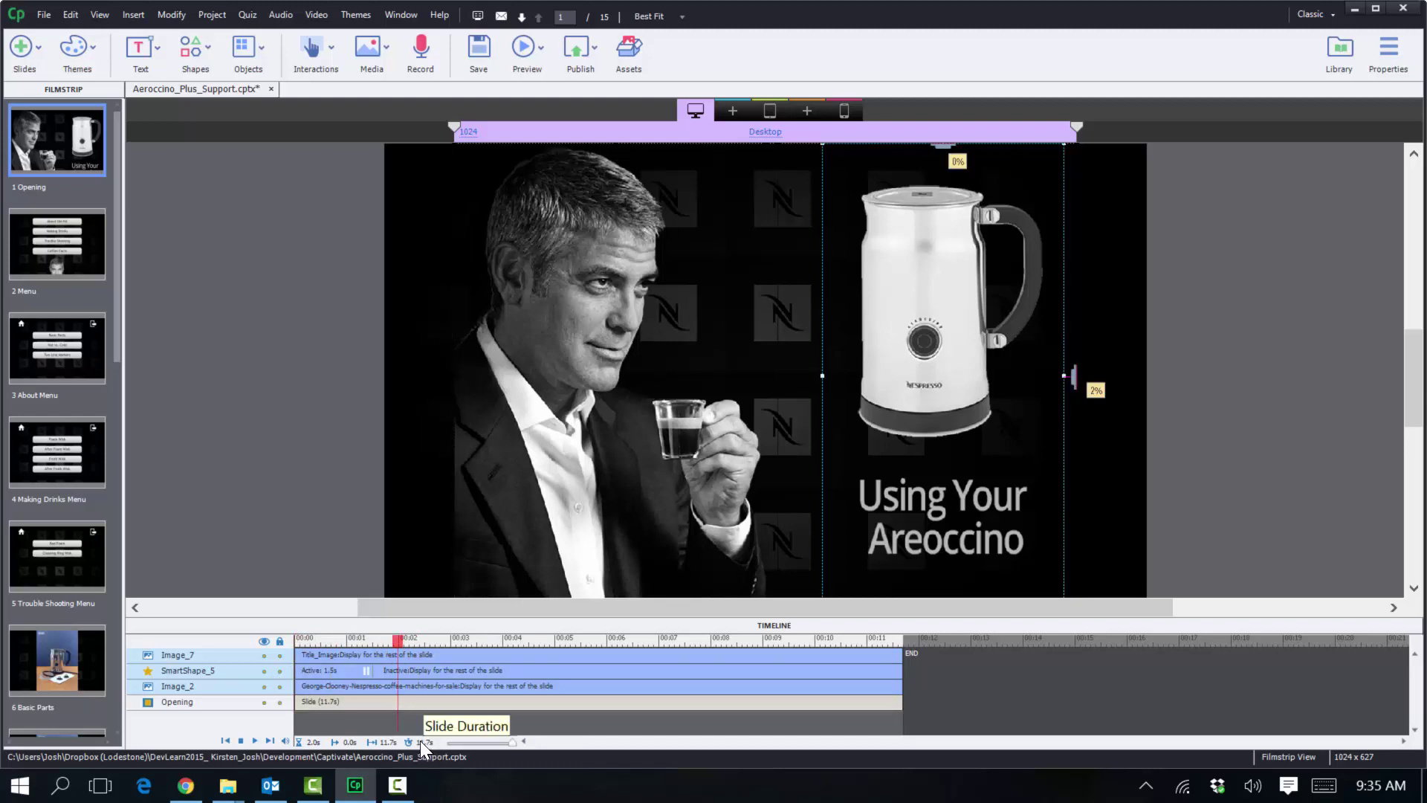
pyautogui.hotkey('ctrl', 'l')
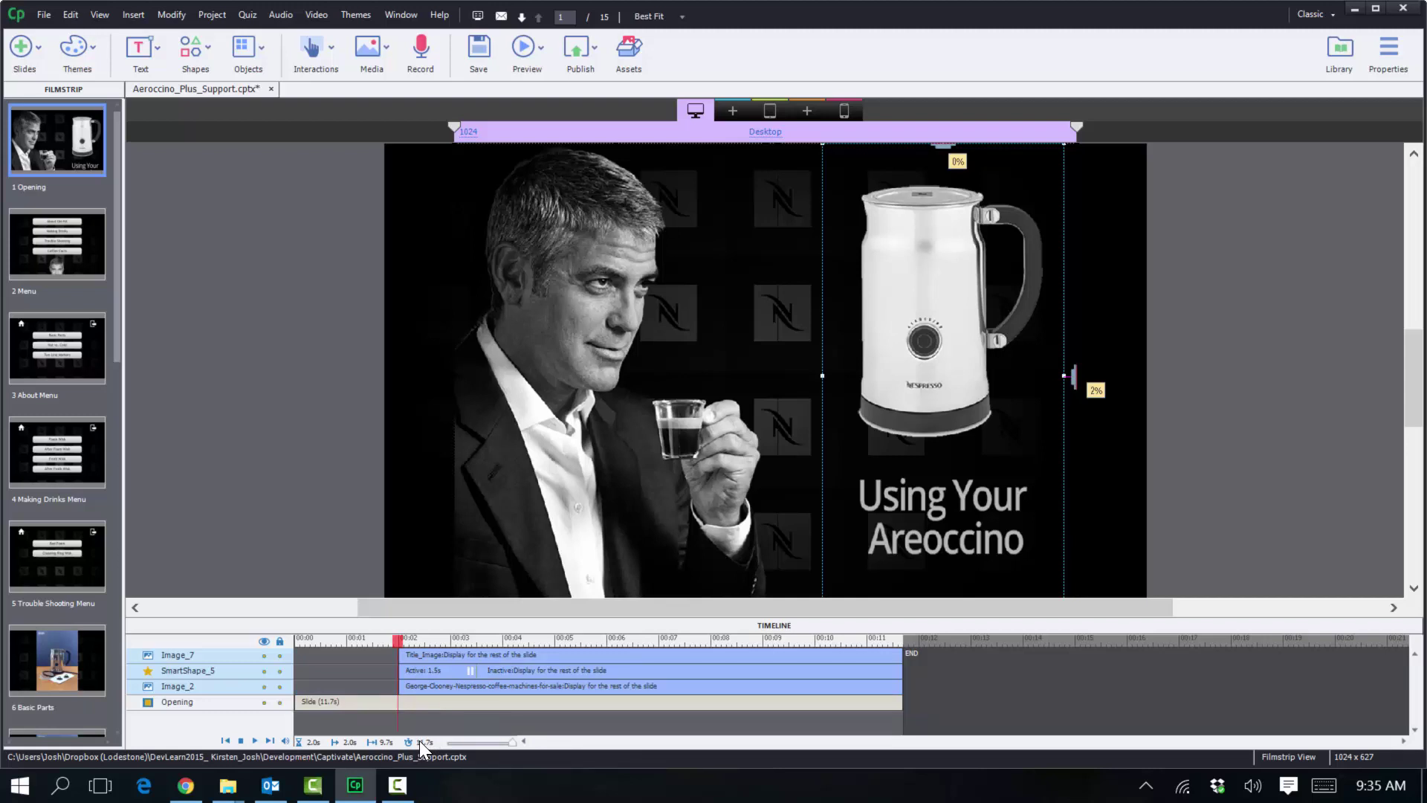
pyautogui.rightClick(522, 687)
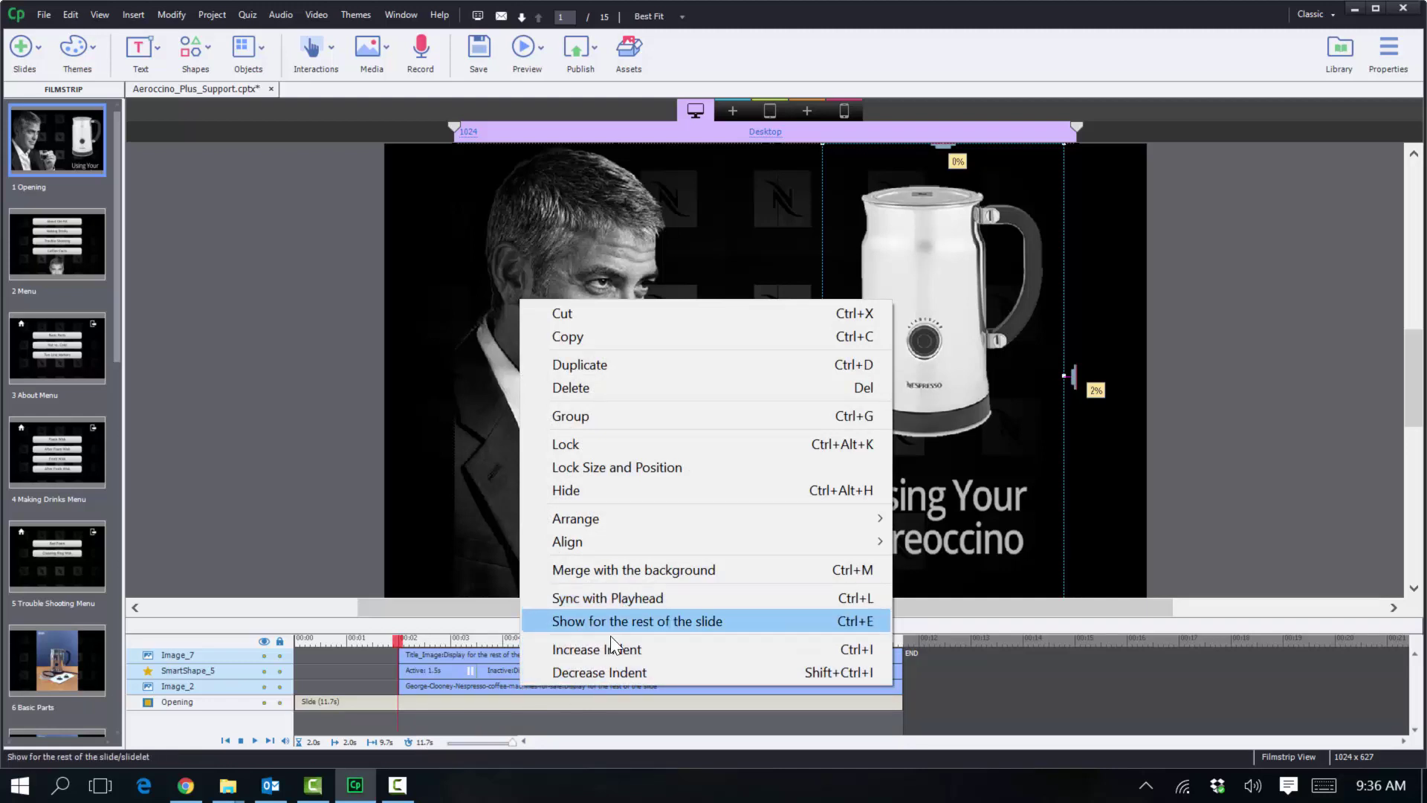
# - Sync Image_7, SmartShape_5 and Image_2 to the playhead at about 0.6s, then drag all three to 0.0s
pyautogui.click(372, 685)
pyautogui.moveTo(407, 630); pyautogui.dragTo(329, 641)
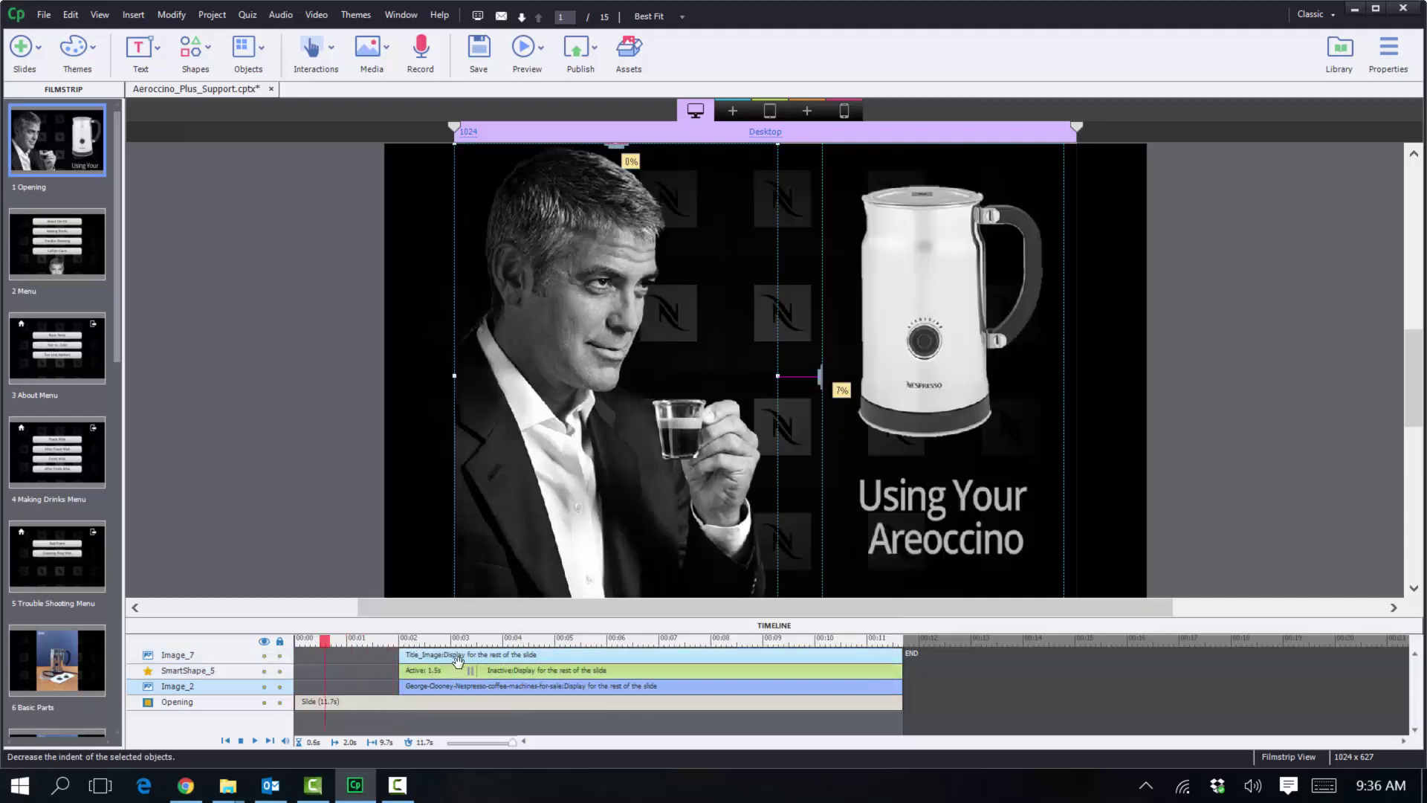
pyautogui.click(456, 656)
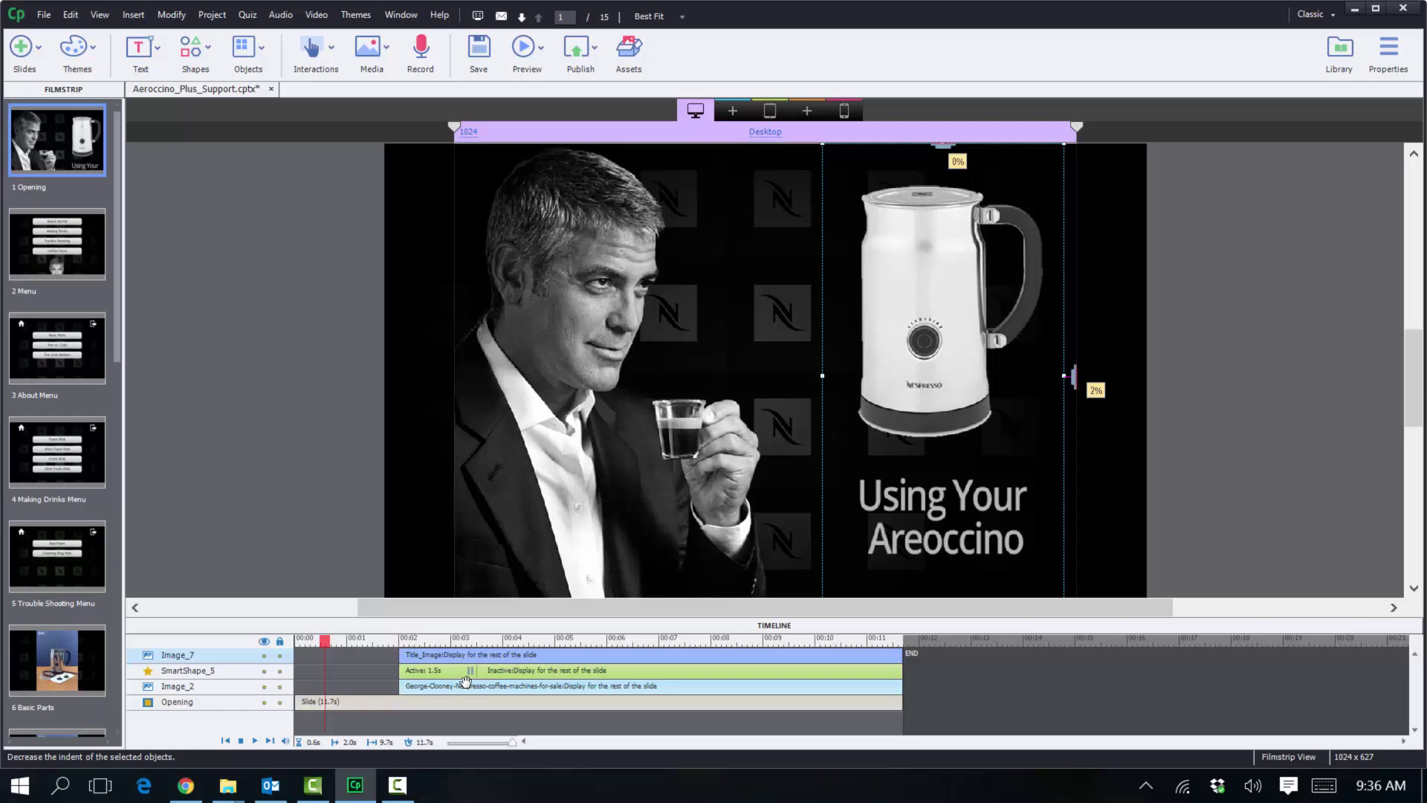
pyautogui.hotkey('ctrl', 'l')
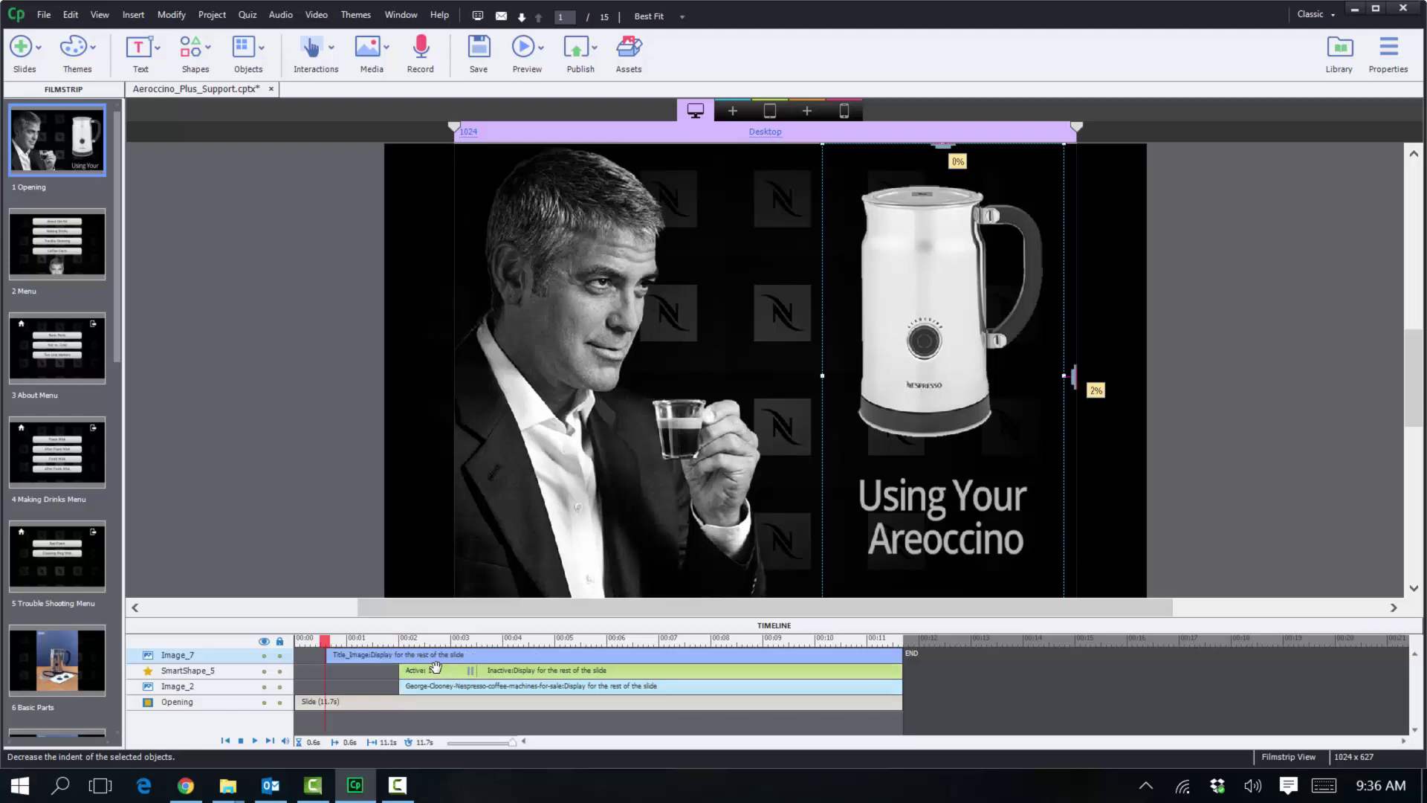
pyautogui.keyDown('shift'); pyautogui.click(435, 669); pyautogui.keyUp('shift')
pyautogui.keyDown('shift'); pyautogui.click(434, 687); pyautogui.keyUp('shift')
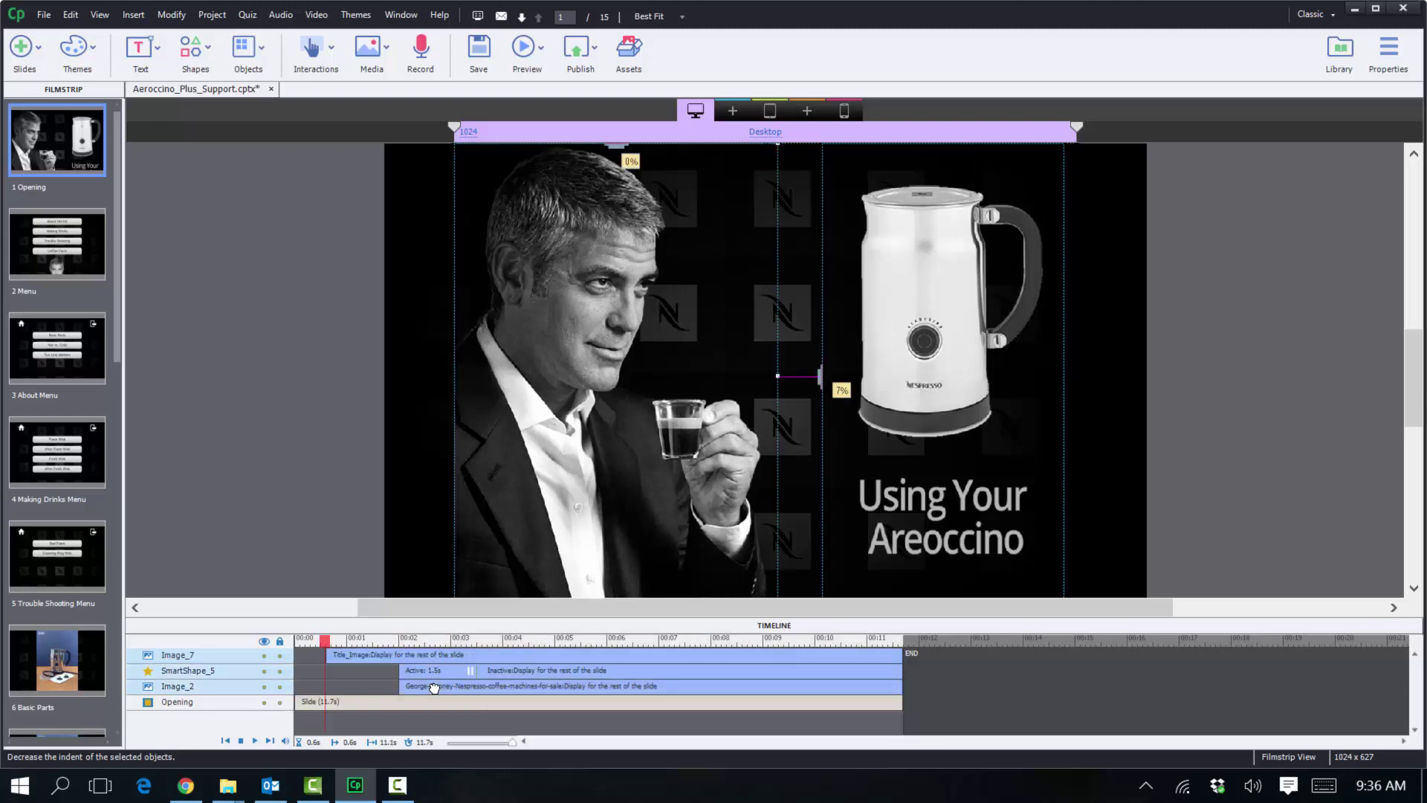
pyautogui.hotkey('ctrl', 'l')
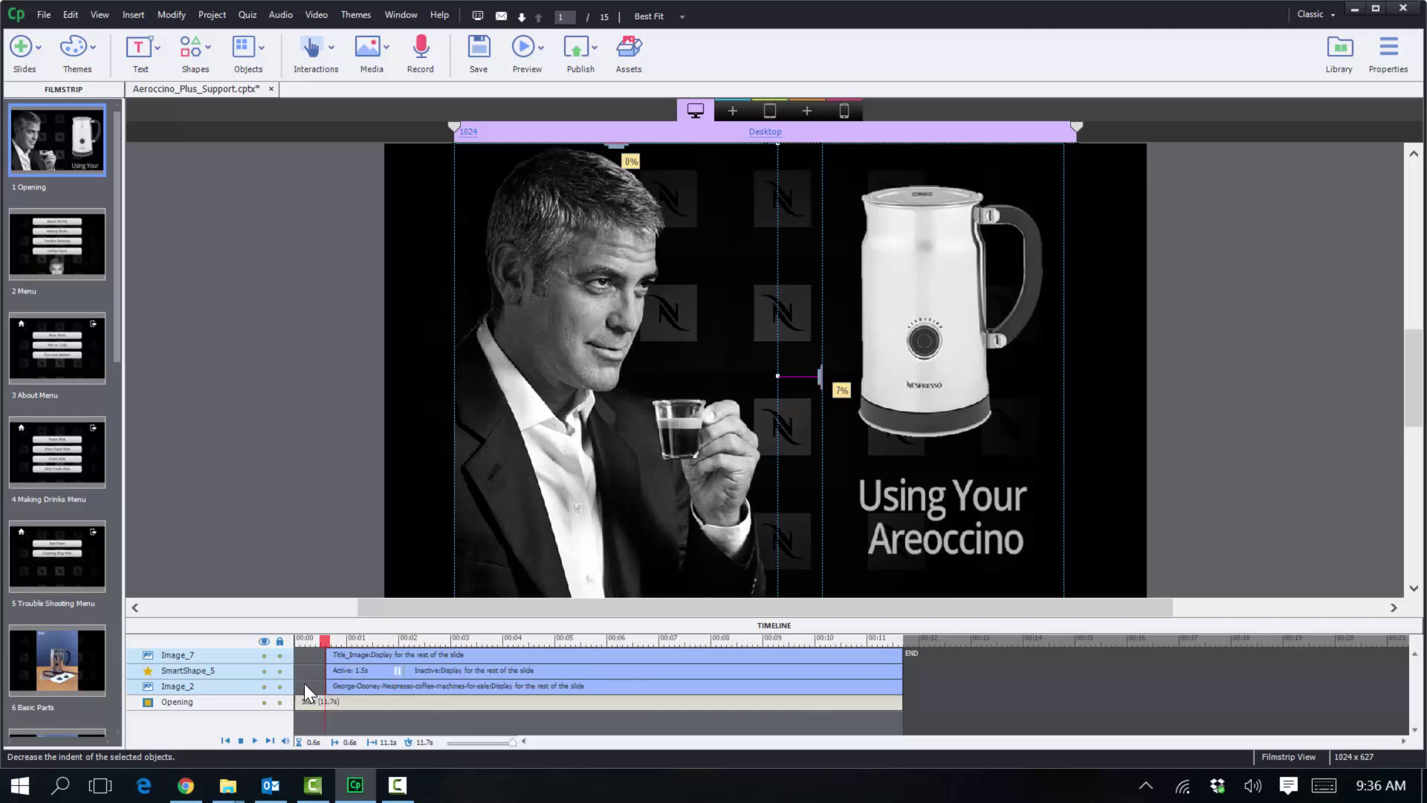
pyautogui.moveTo(329, 687); pyautogui.dragTo(294, 686)
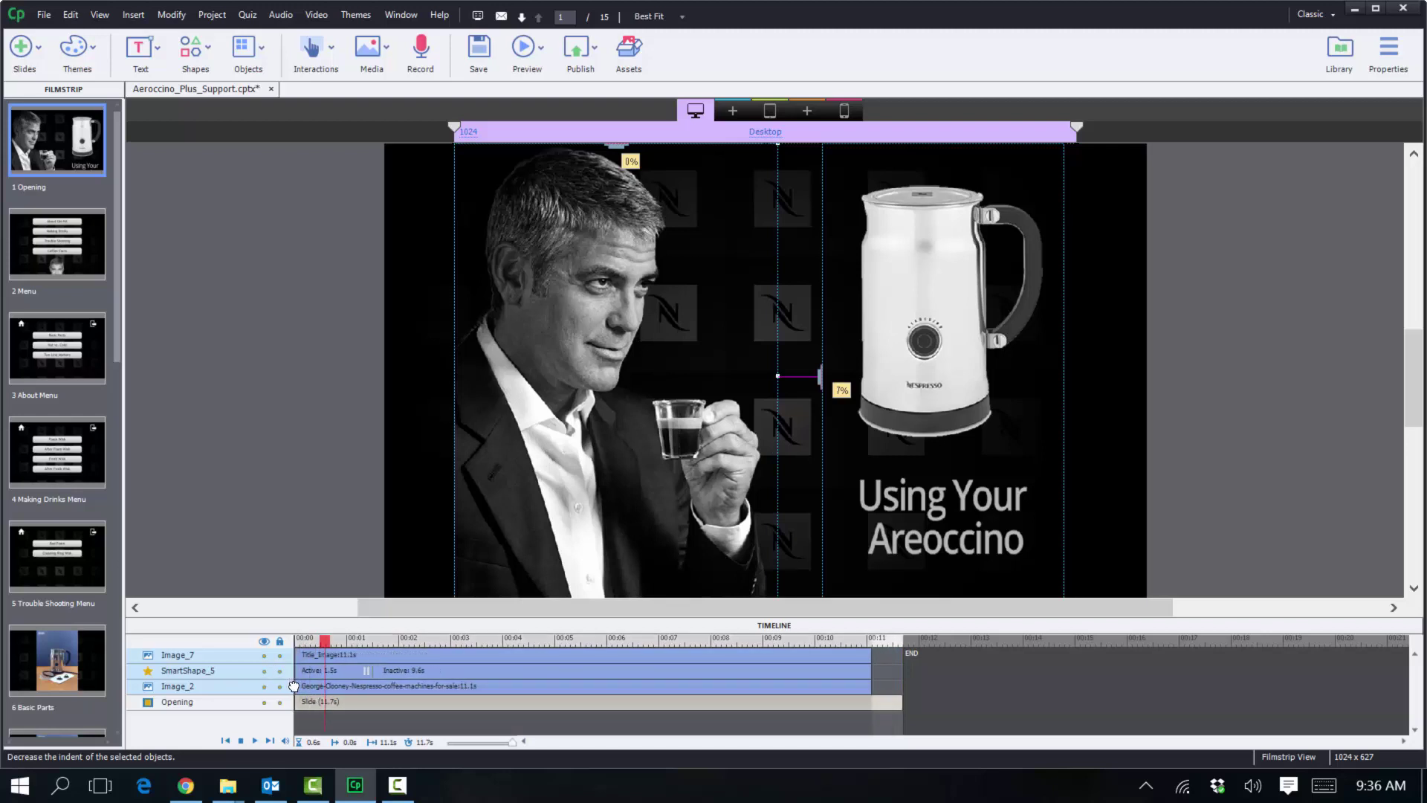
# - Go to slide 5, Trouble Shooting Menu, select the Cleaning Ring Wisk button and check Edit > Duplicate
pyautogui.click(87, 554)
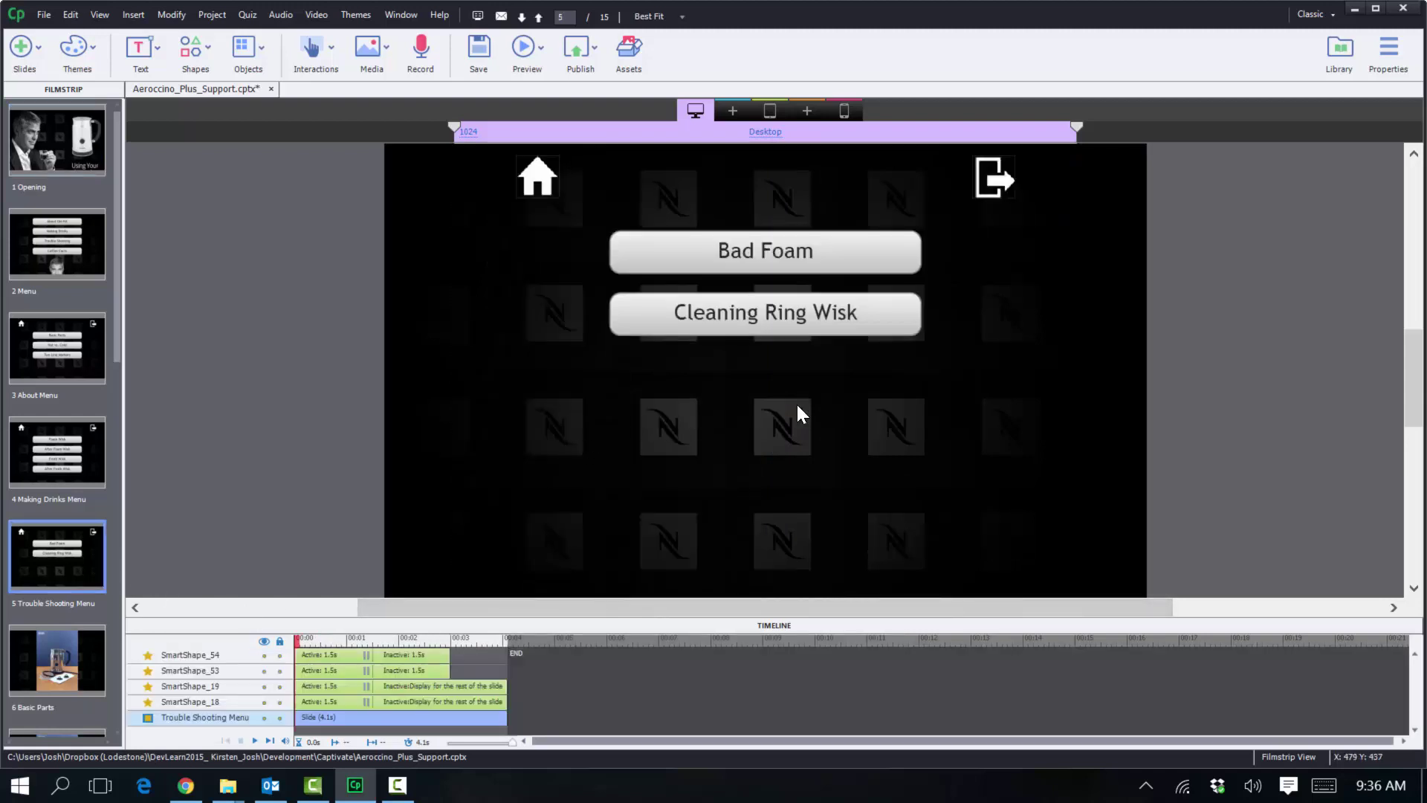
pyautogui.click(886, 316)
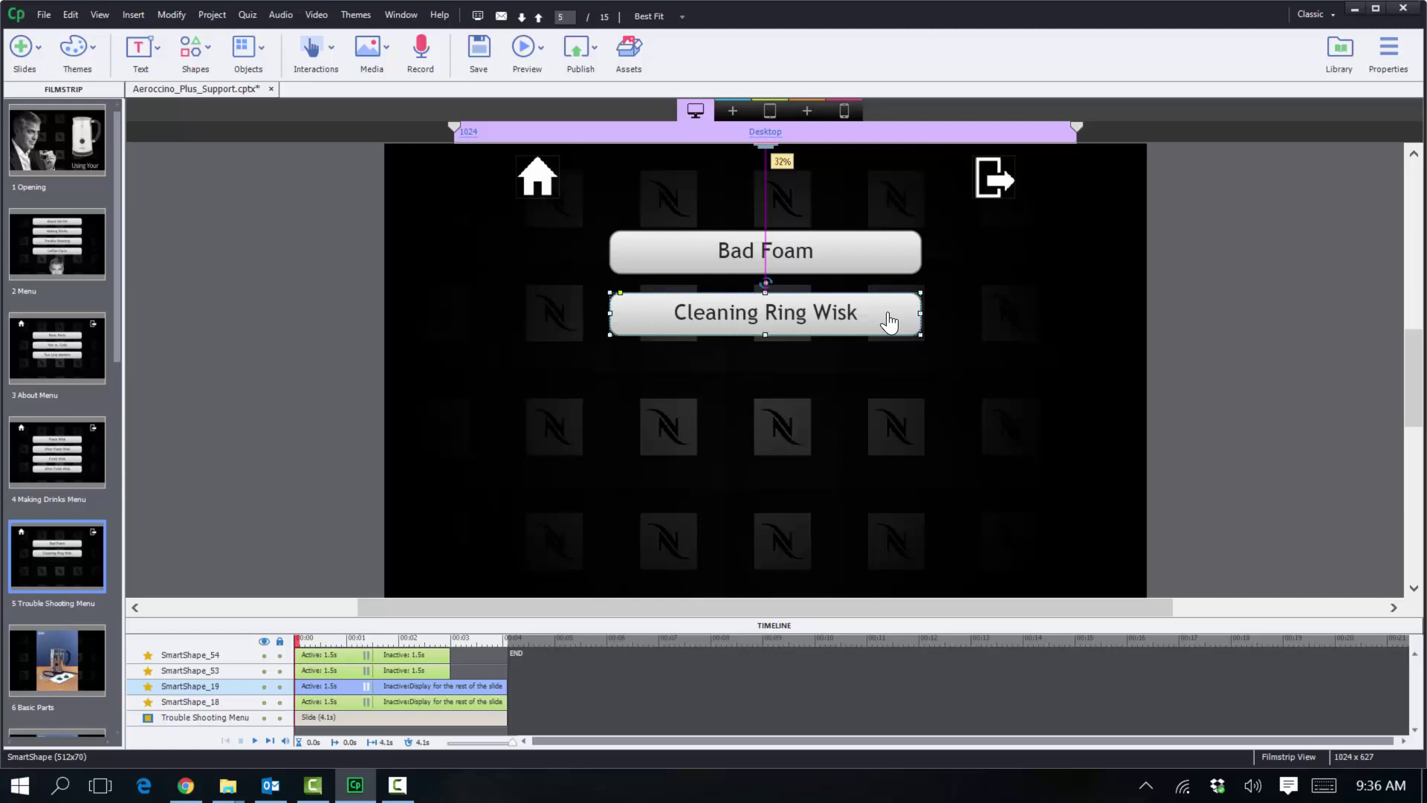
pyautogui.click(72, 16)
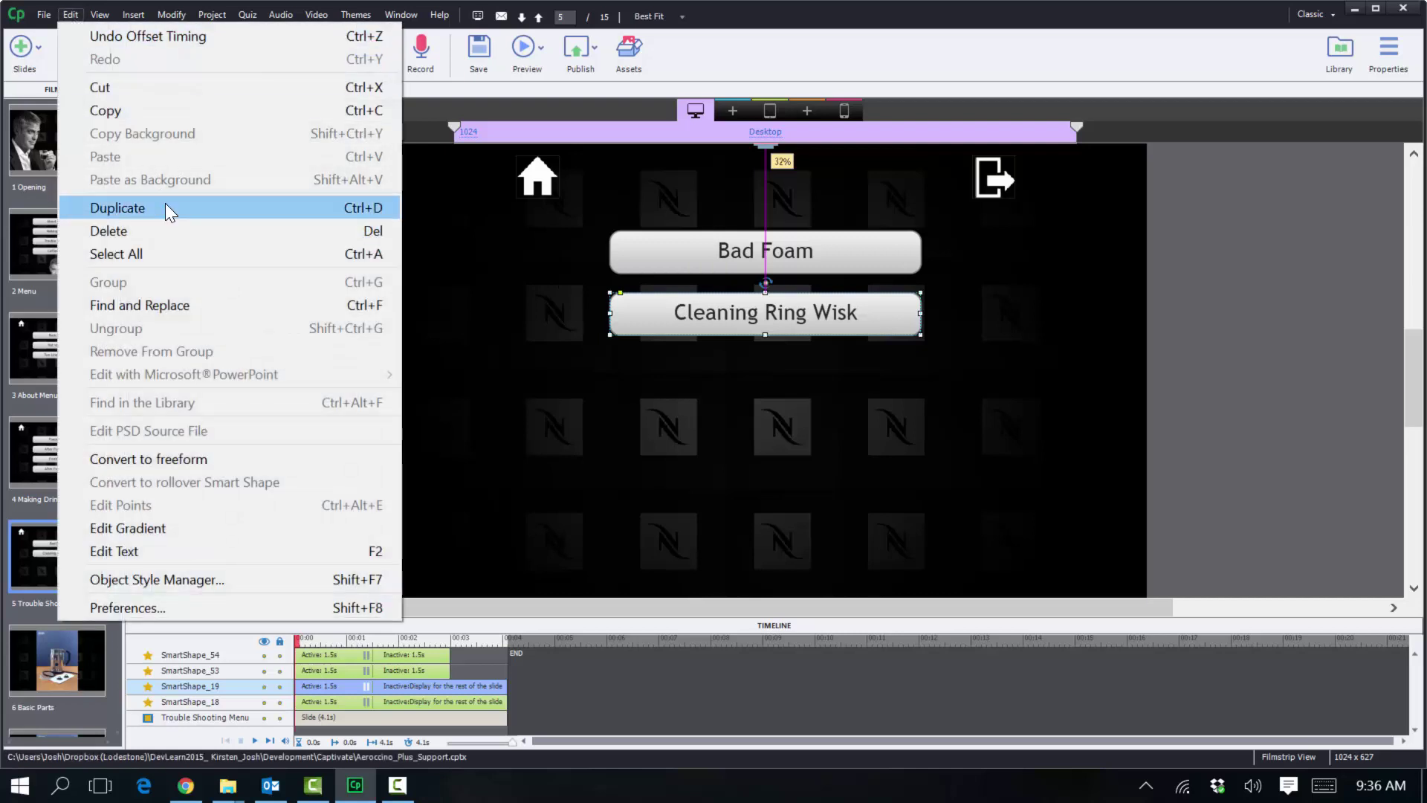
pyautogui.click(724, 440)
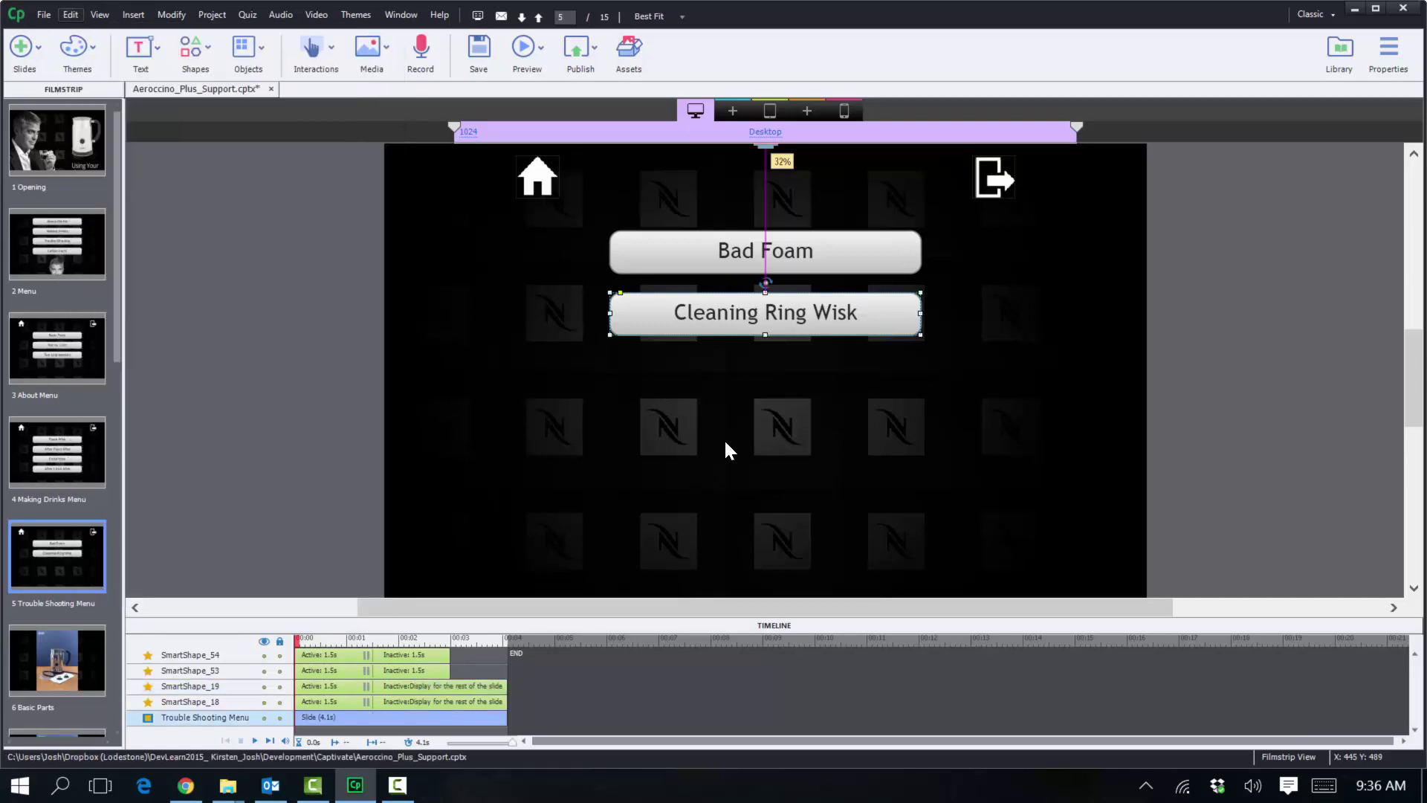
pyautogui.click(724, 440)
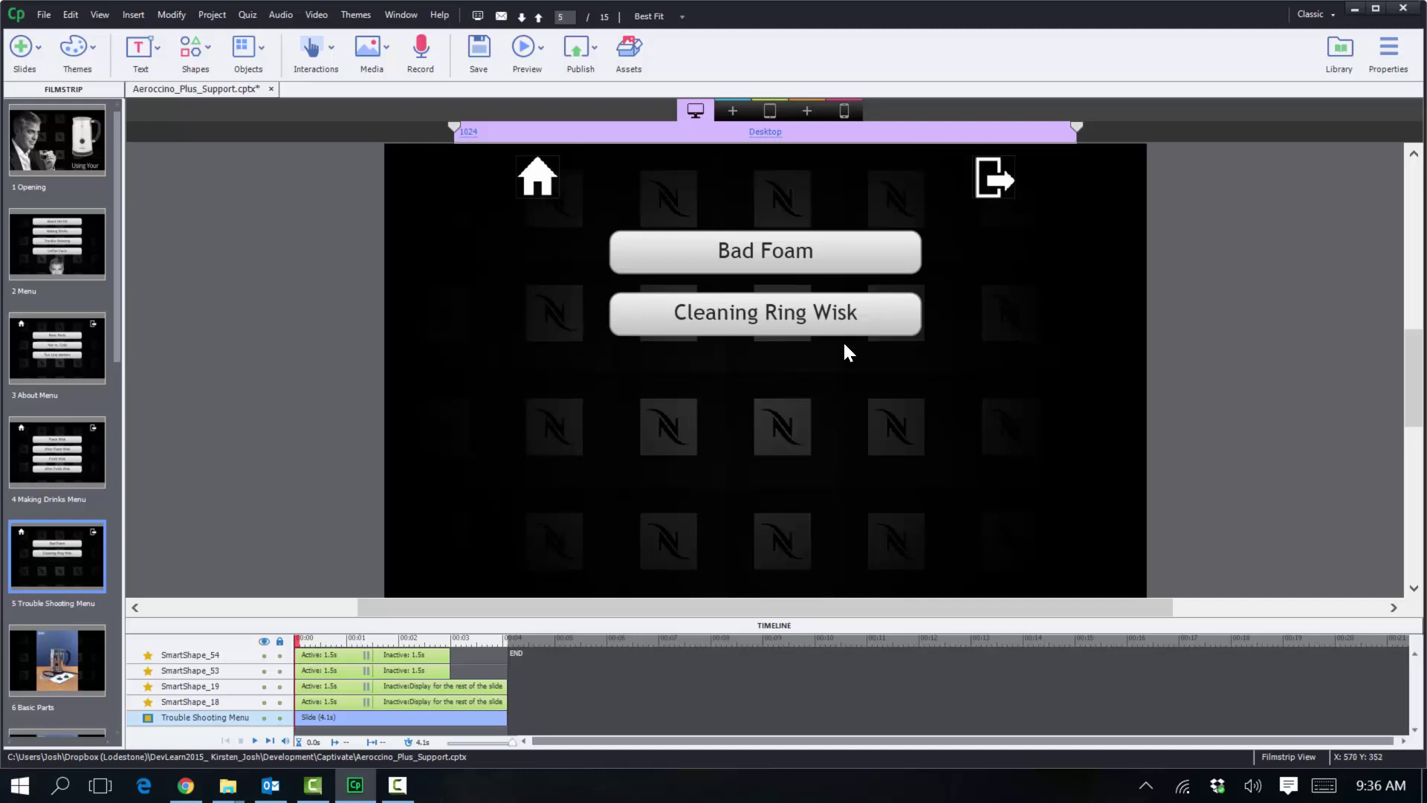
# - Ctrl-drag the Cleaning Ring Wisk button downward to place a copy just below it
pyautogui.click(881, 321)
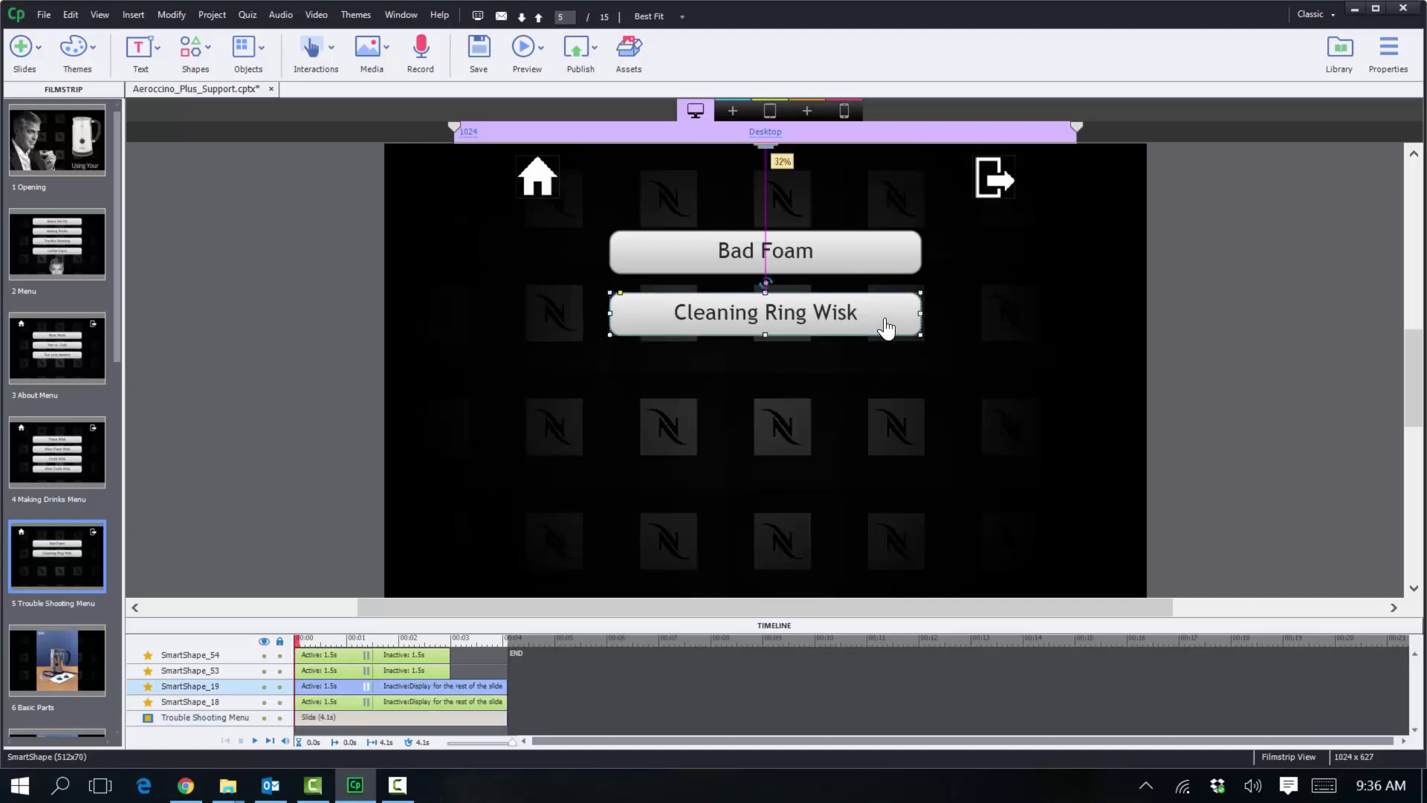
pyautogui.moveTo(885, 327); pyautogui.dragTo(889, 383)
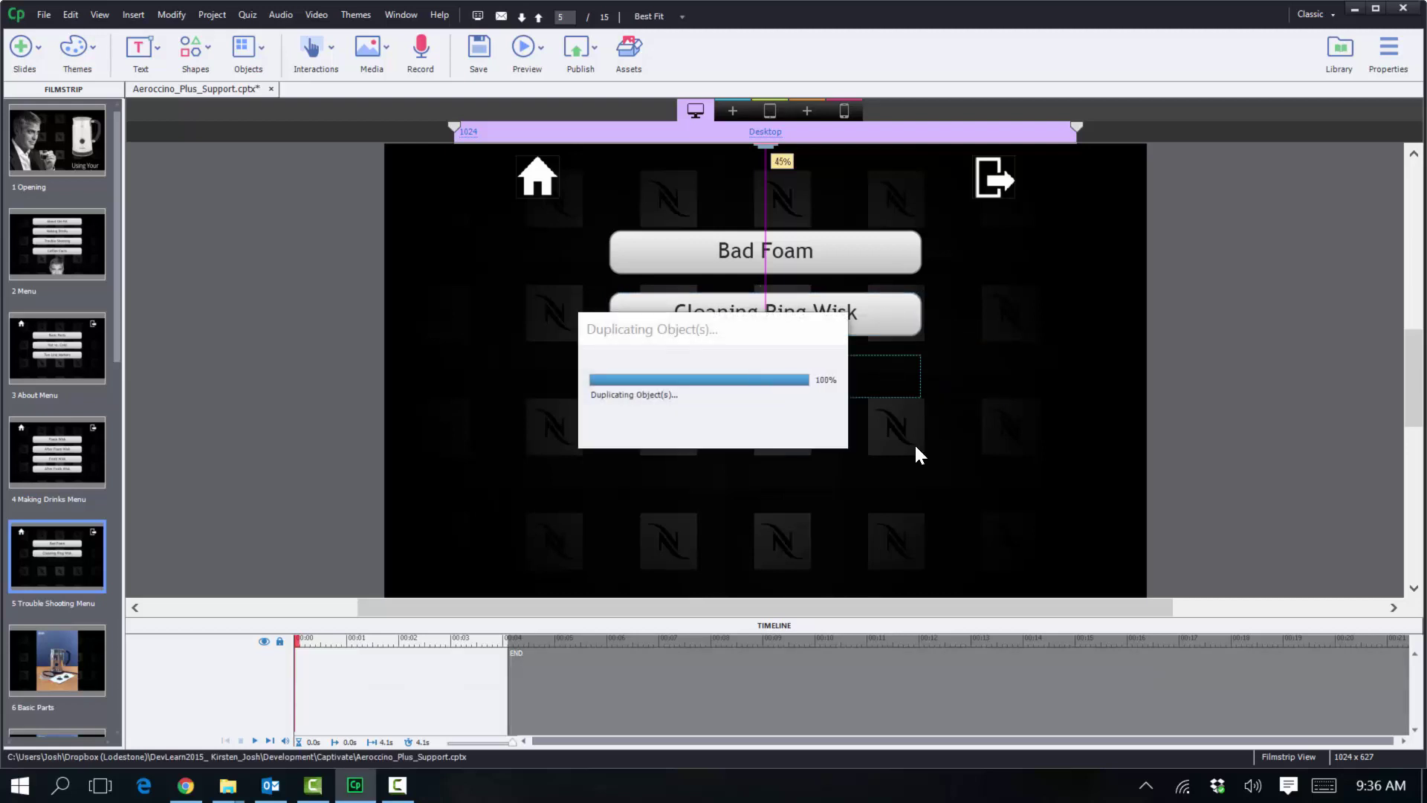